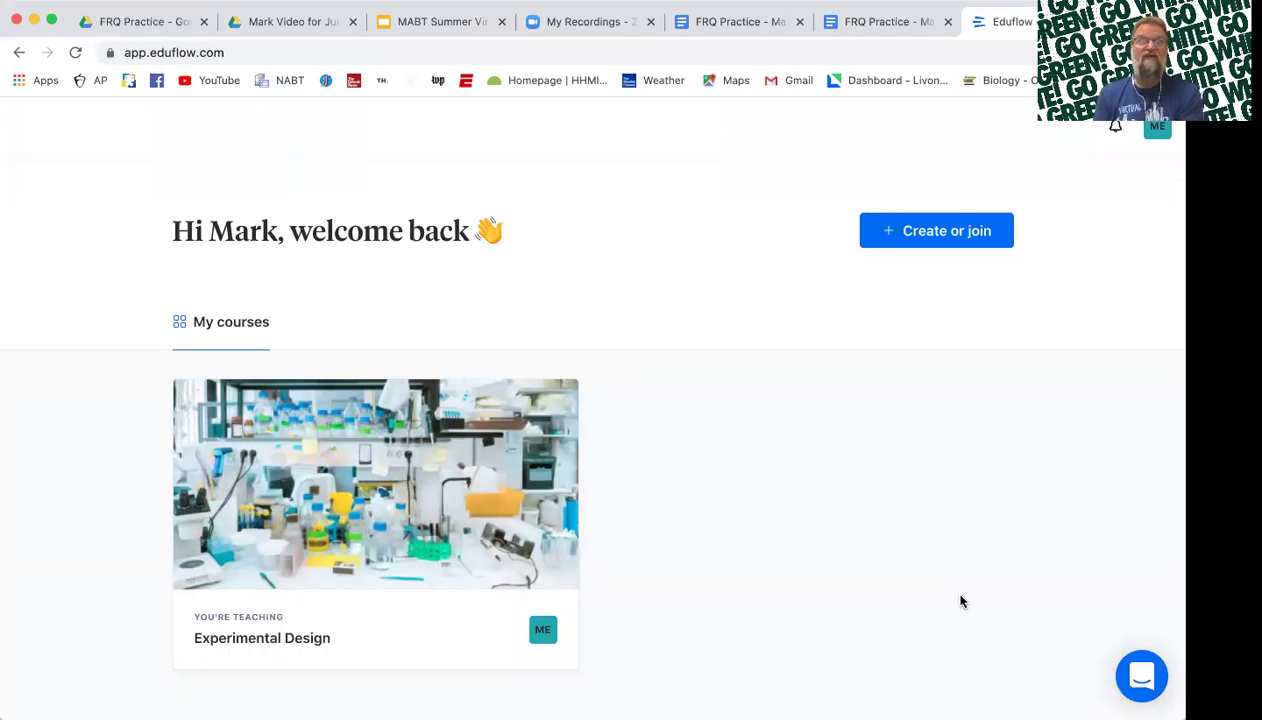
Step: Open the General Peer Review template and scroll through its submit, review and reflect outline
left_click(933, 237)
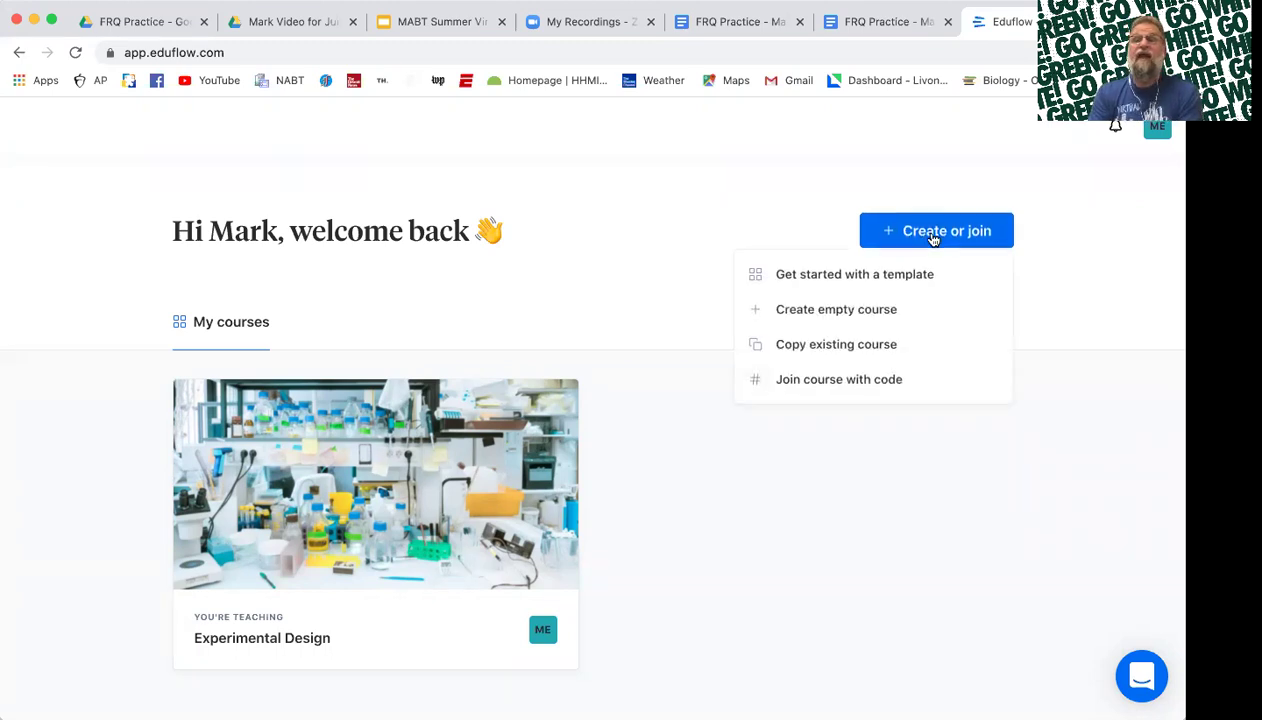
left_click(866, 276)
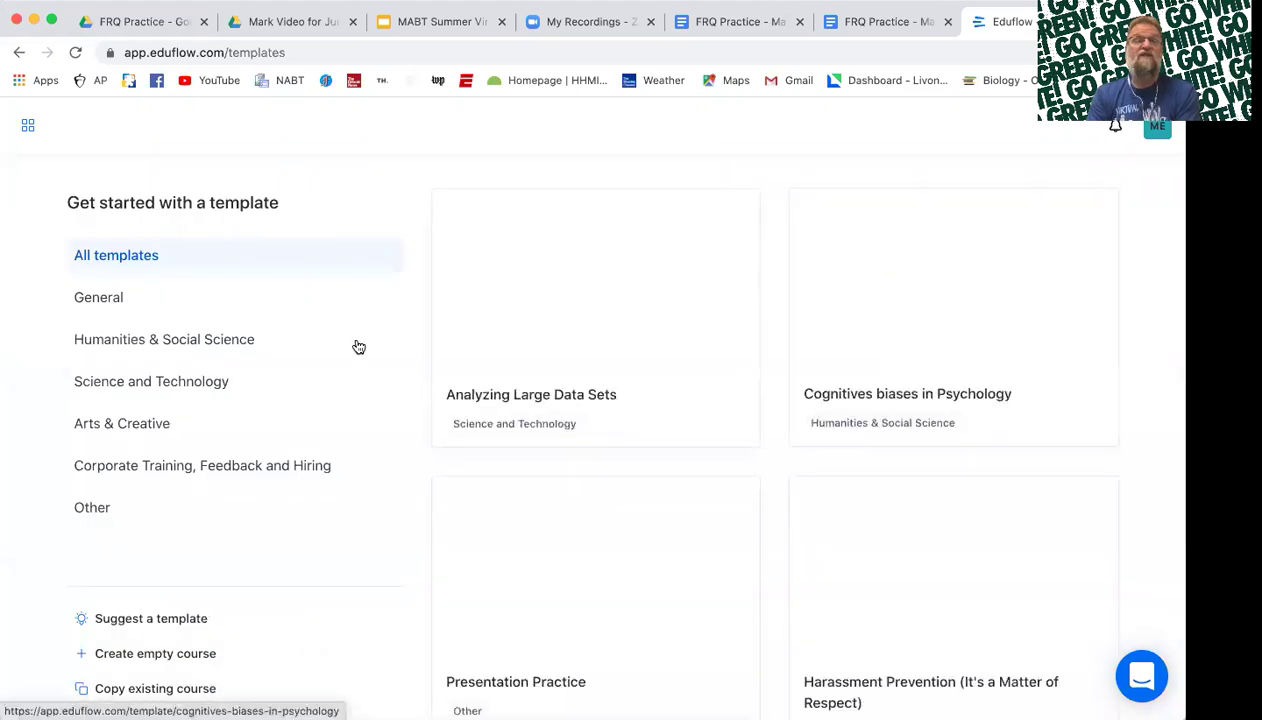
left_click(175, 293)
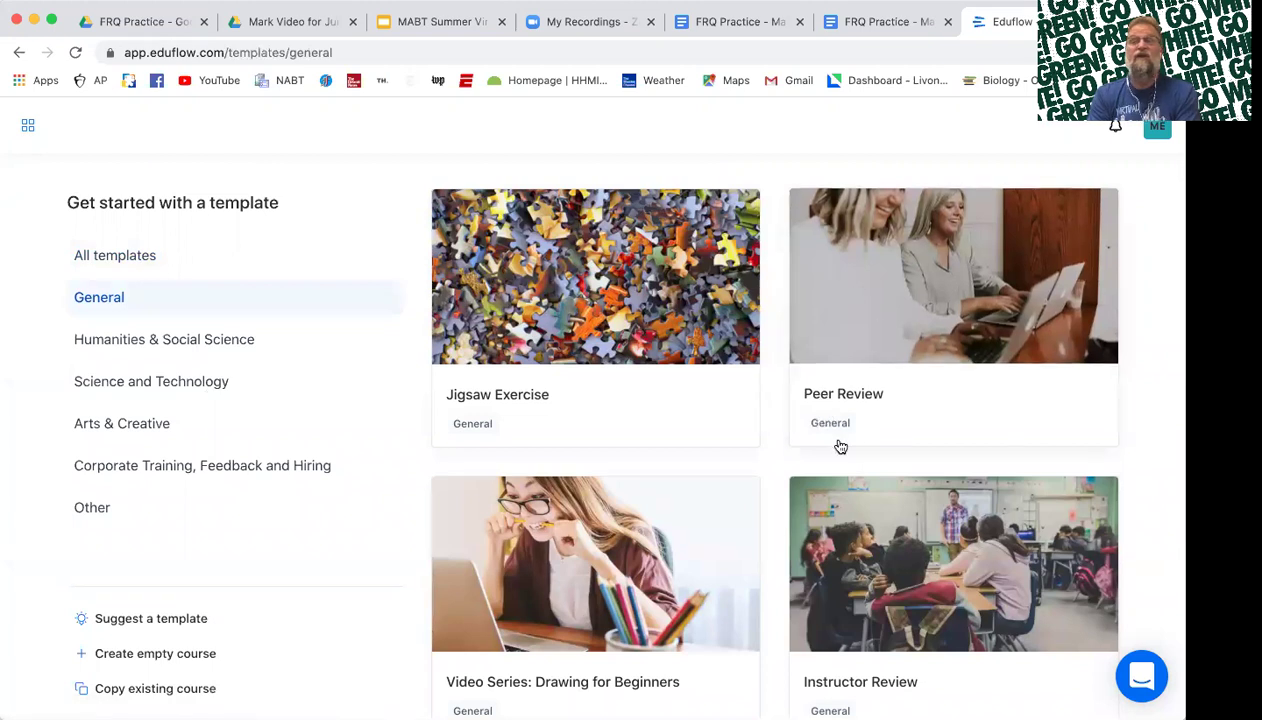
left_click(833, 398)
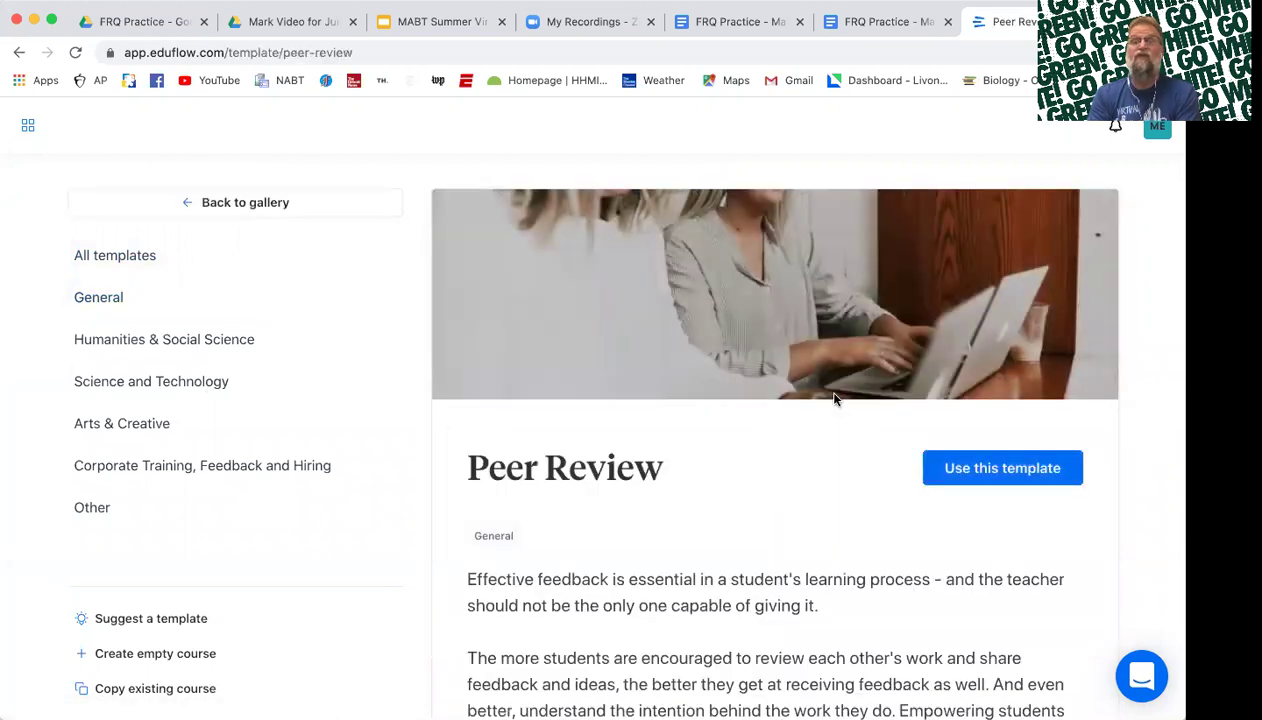
scroll(887, 500, "down", 6)
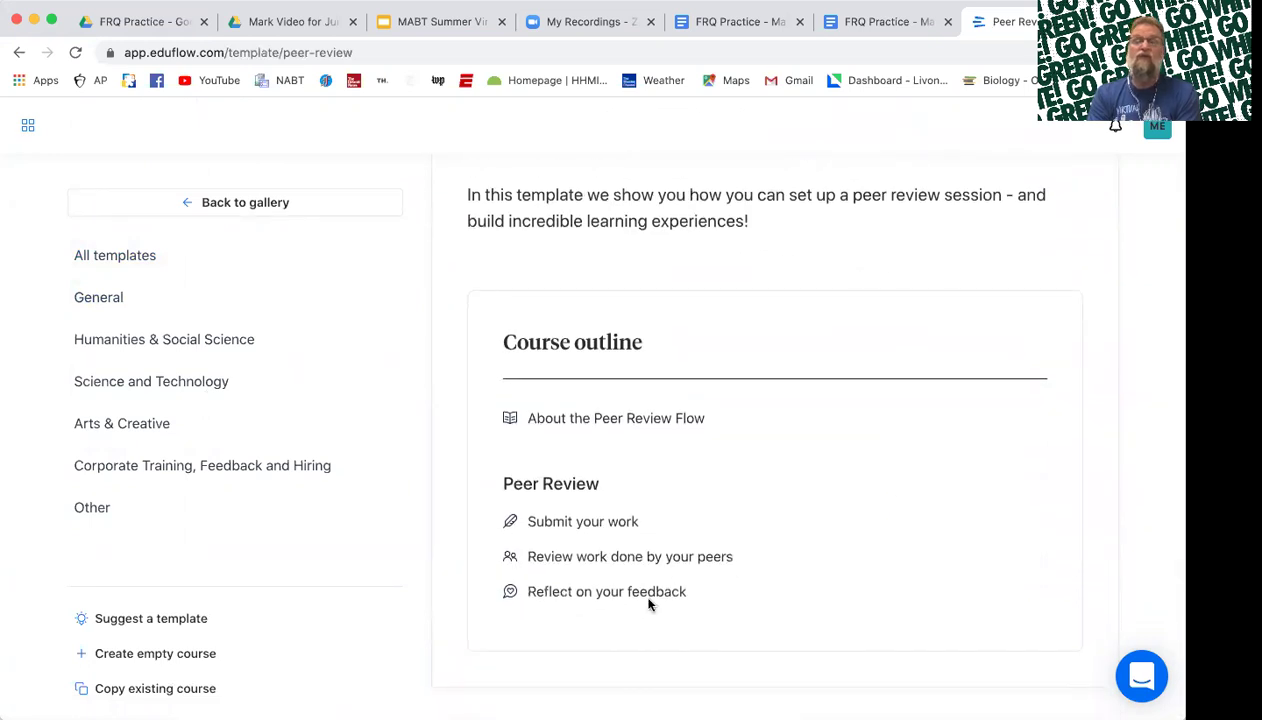
scroll(815, 520, "up", 6)
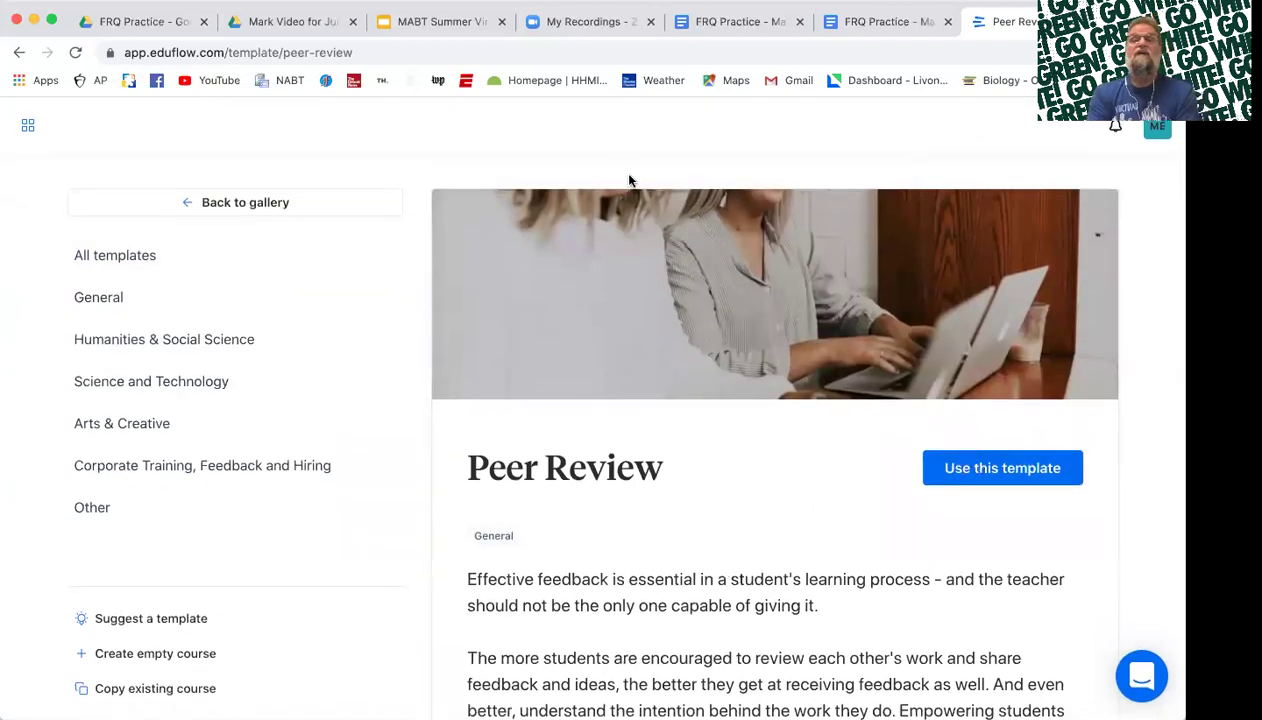
Step: Go back to the General template gallery and scroll through its templates
left_click(108, 300)
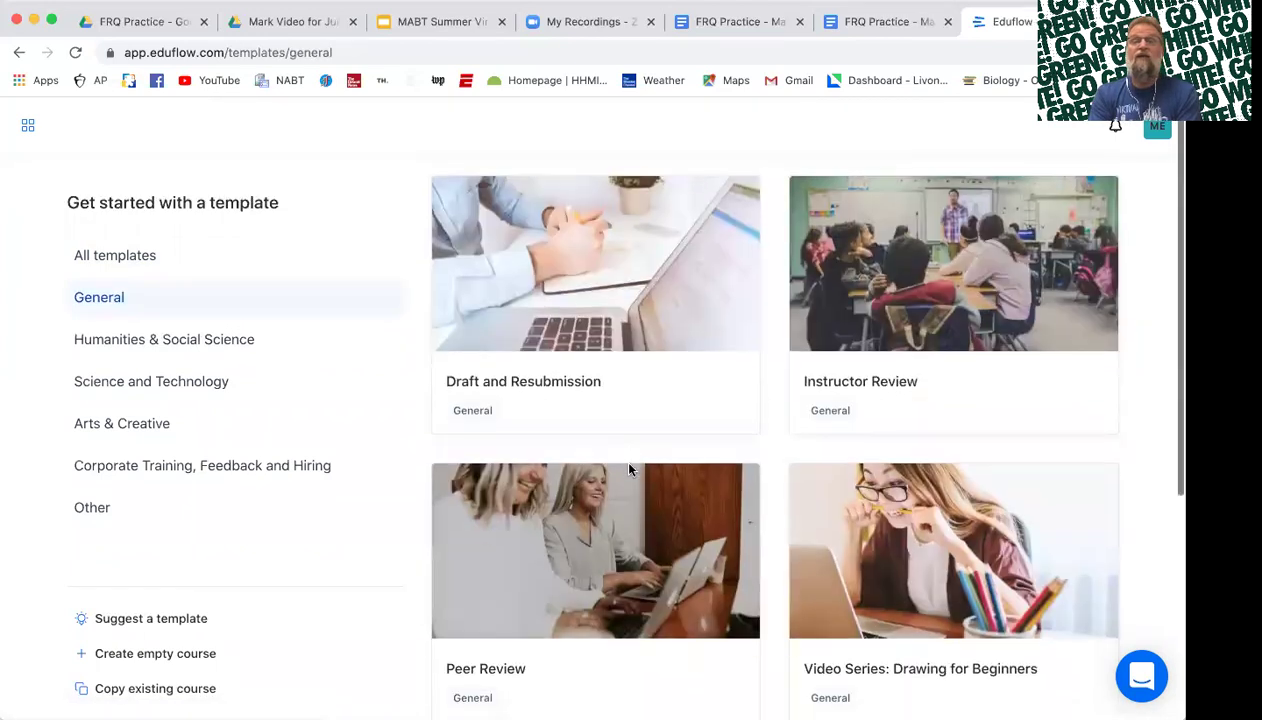
scroll(630, 471, "down", 3)
scroll(630, 471, "down", 4)
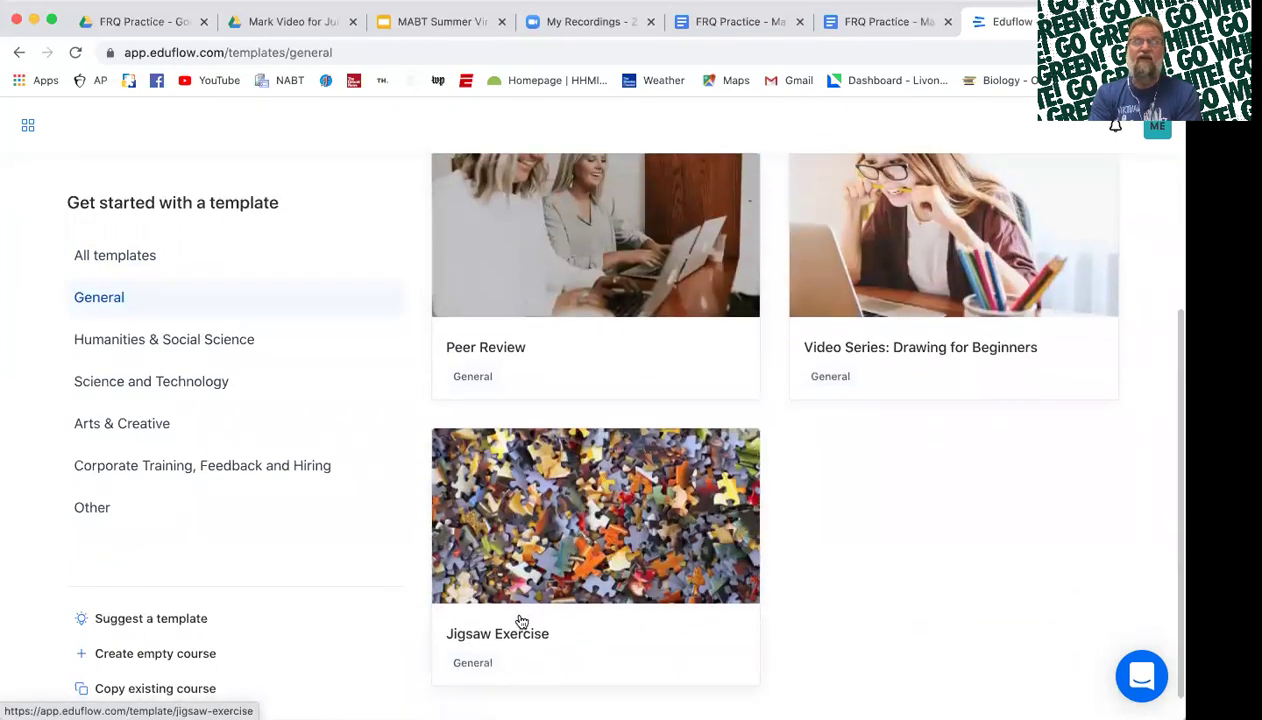
Step: Browse the Other templates, then return to the dashboard listing the Experimental Design course
left_click(94, 508)
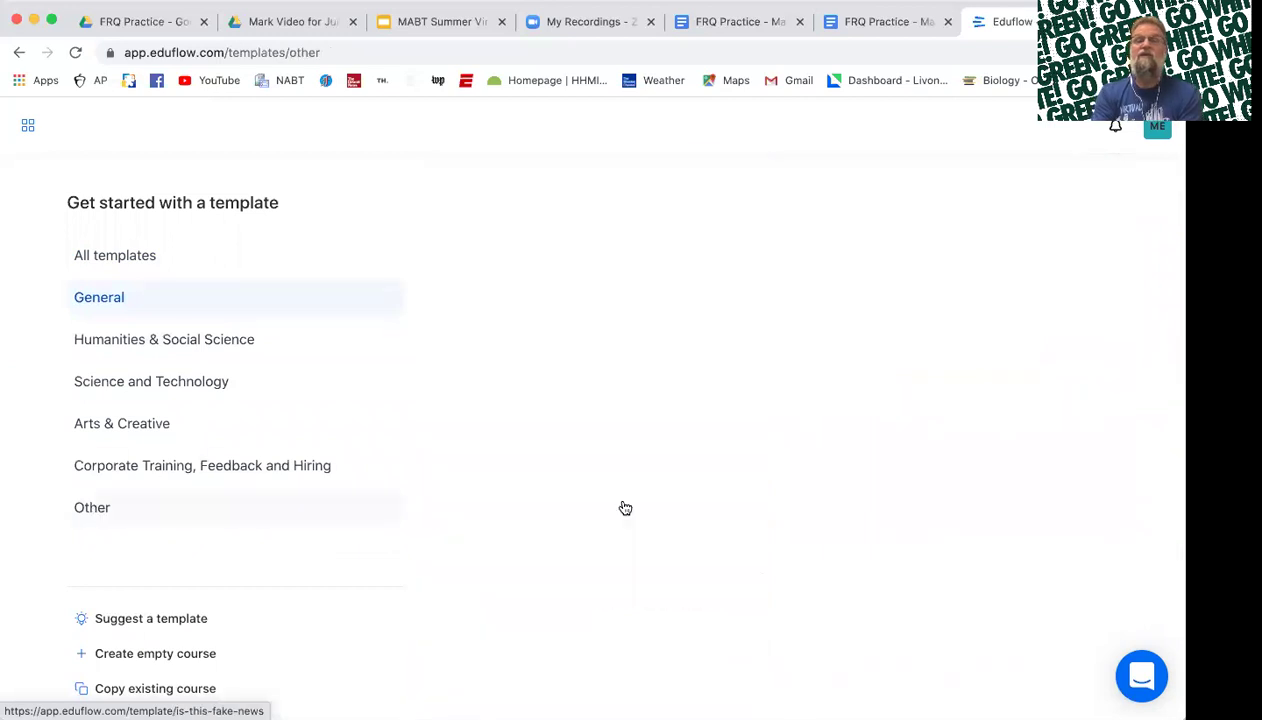
scroll(811, 440, "down", 5)
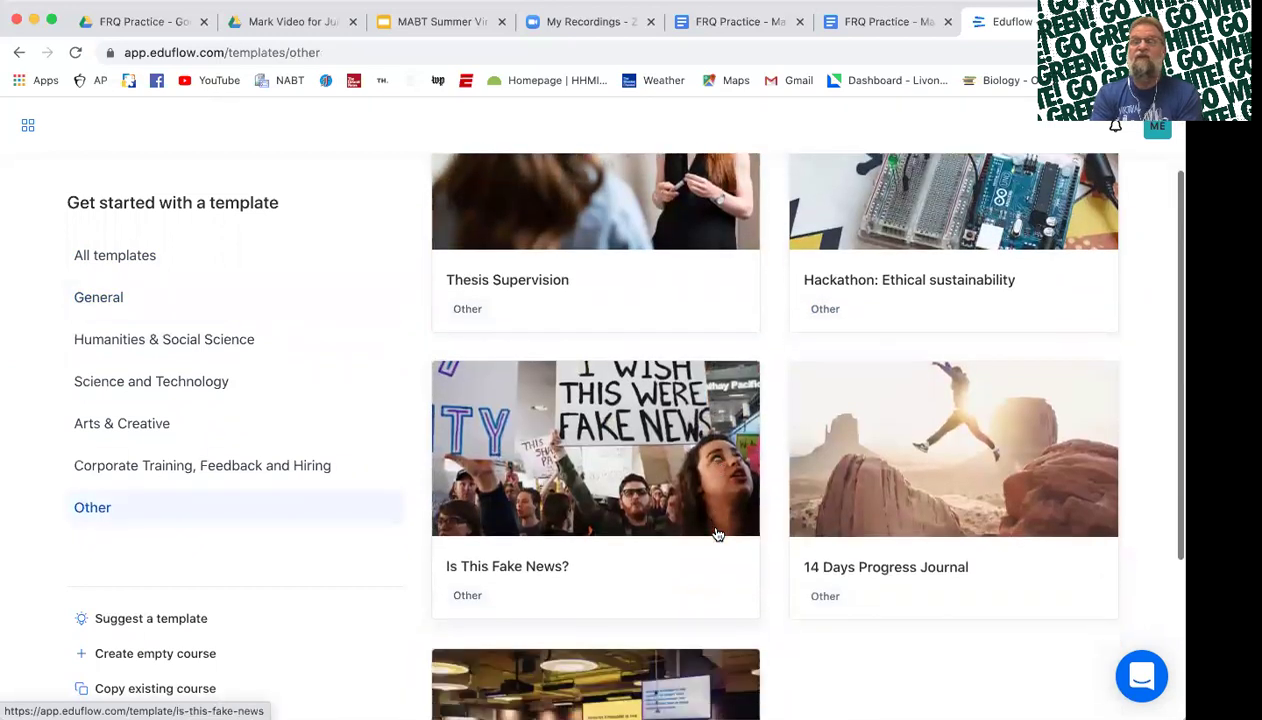
scroll(811, 440, "down", 1)
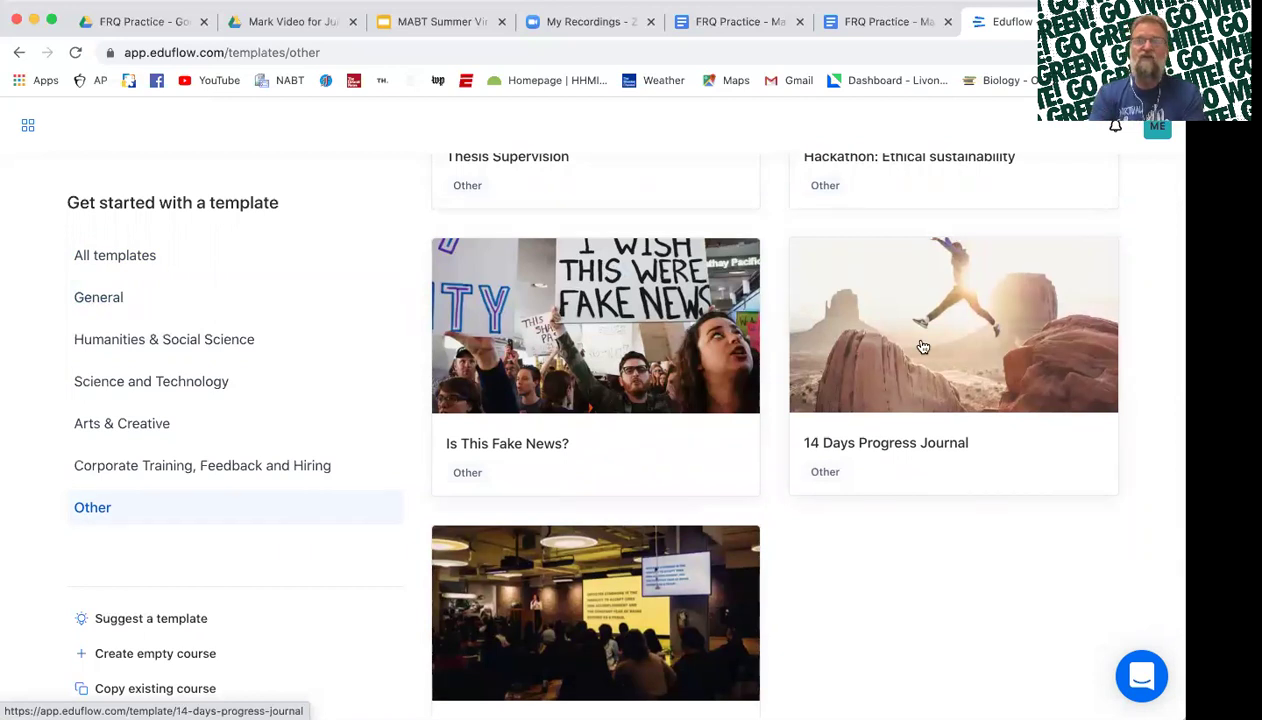
scroll(909, 321, "down", 3)
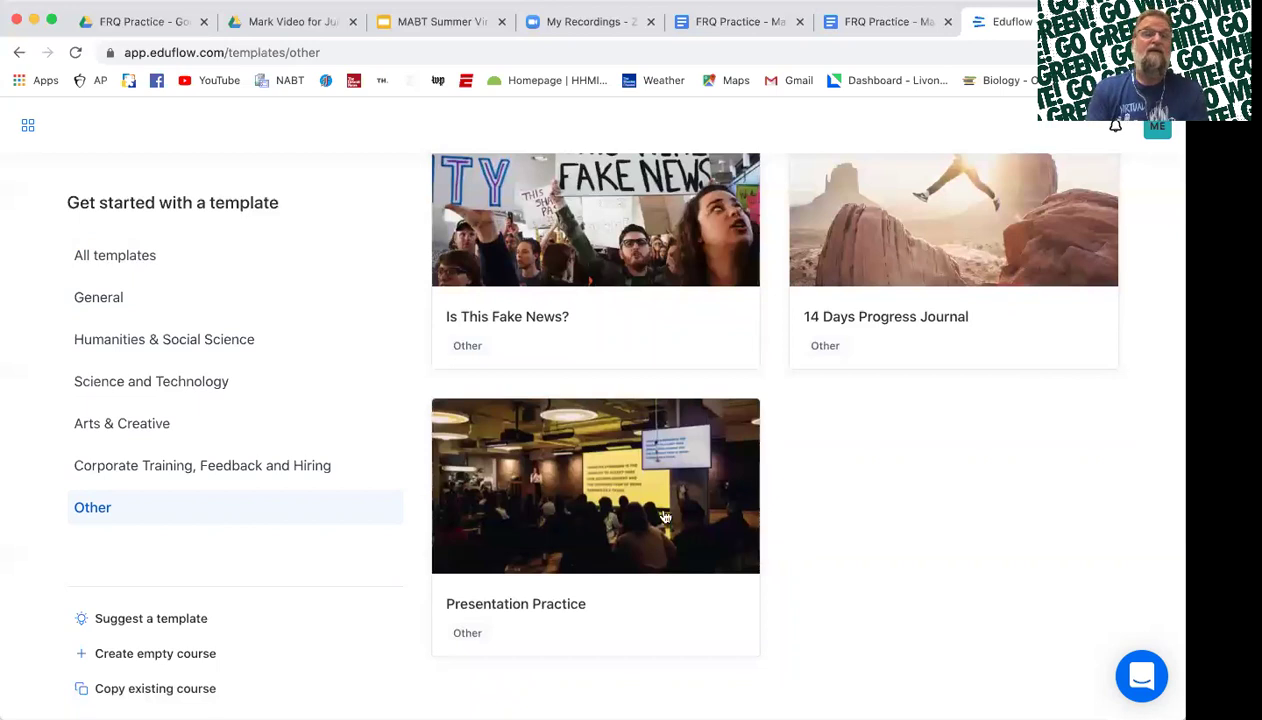
scroll(296, 417, "up", 5)
scroll(296, 417, "up", 2)
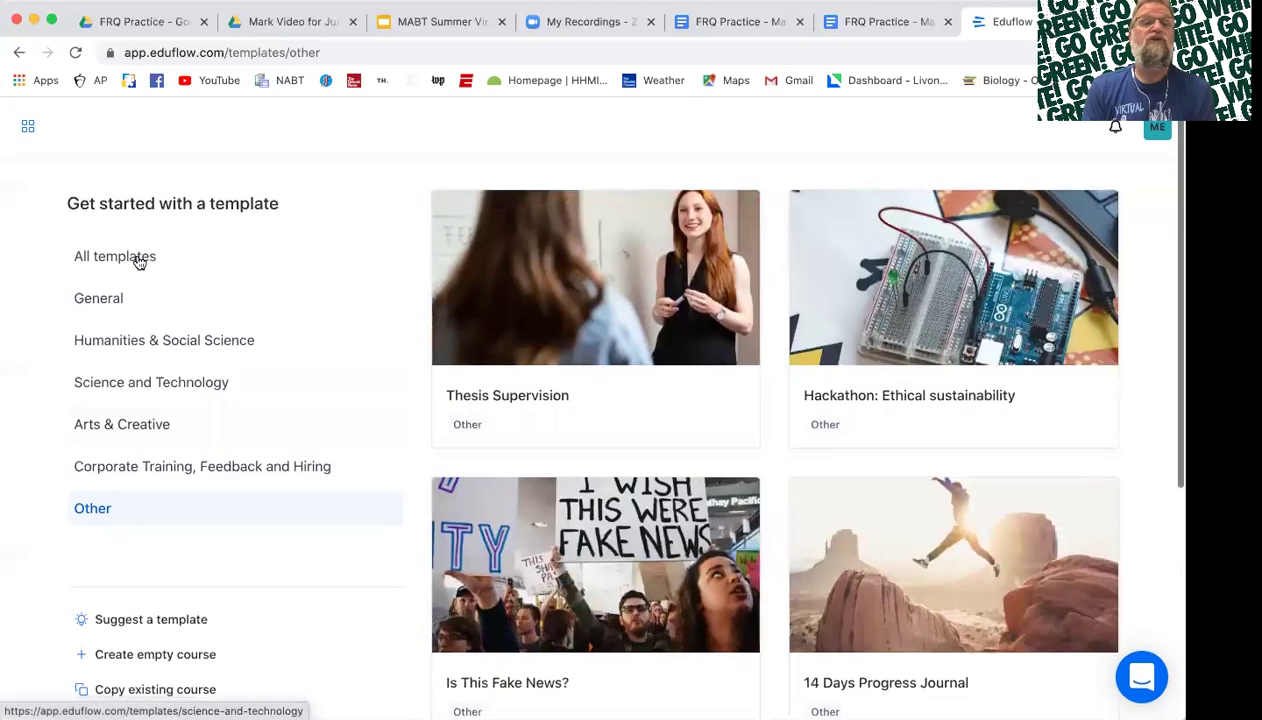
left_click(27, 128)
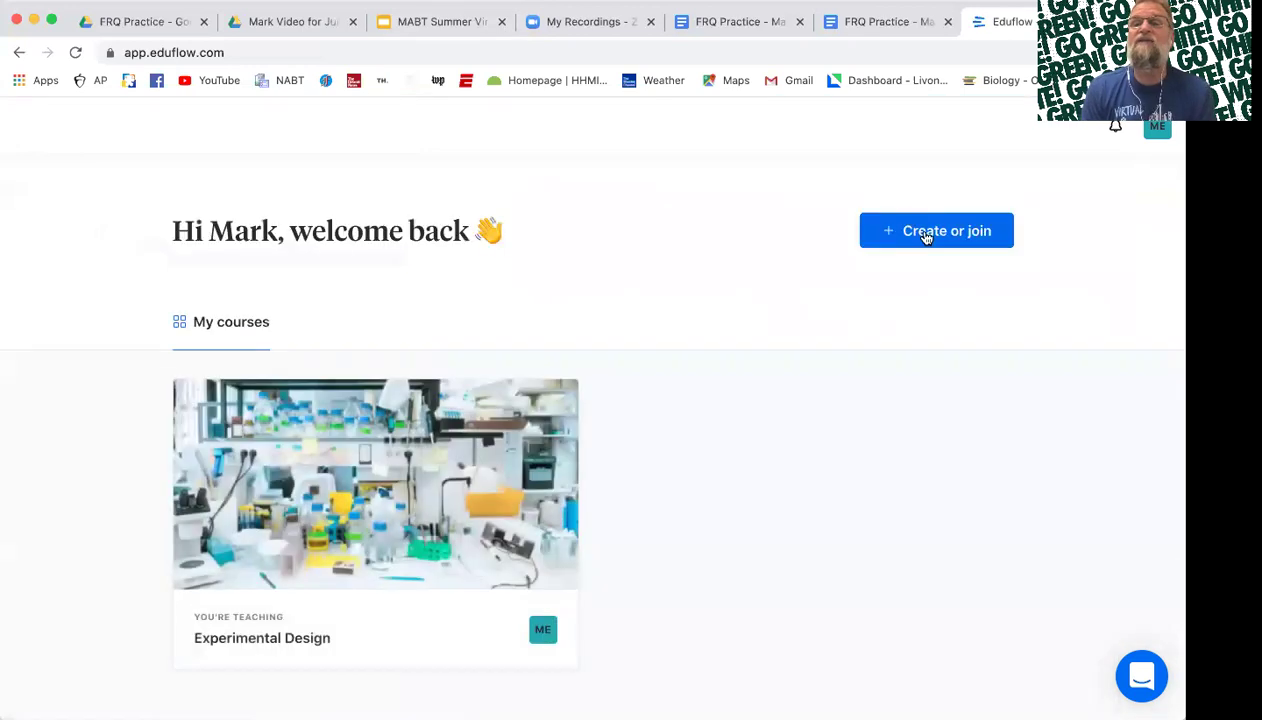
Step: Create an empty course with the course title 'MABT Trial Run'
left_click(924, 233)
left_click(856, 323)
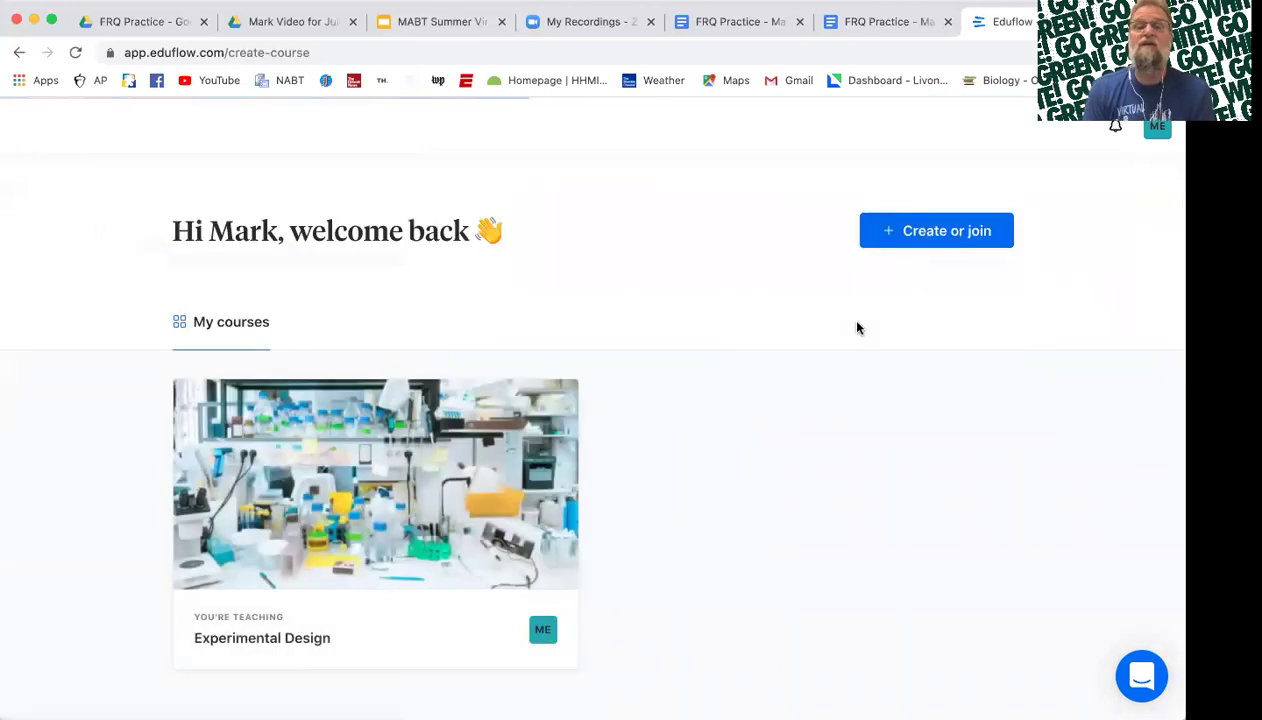
left_click(613, 397)
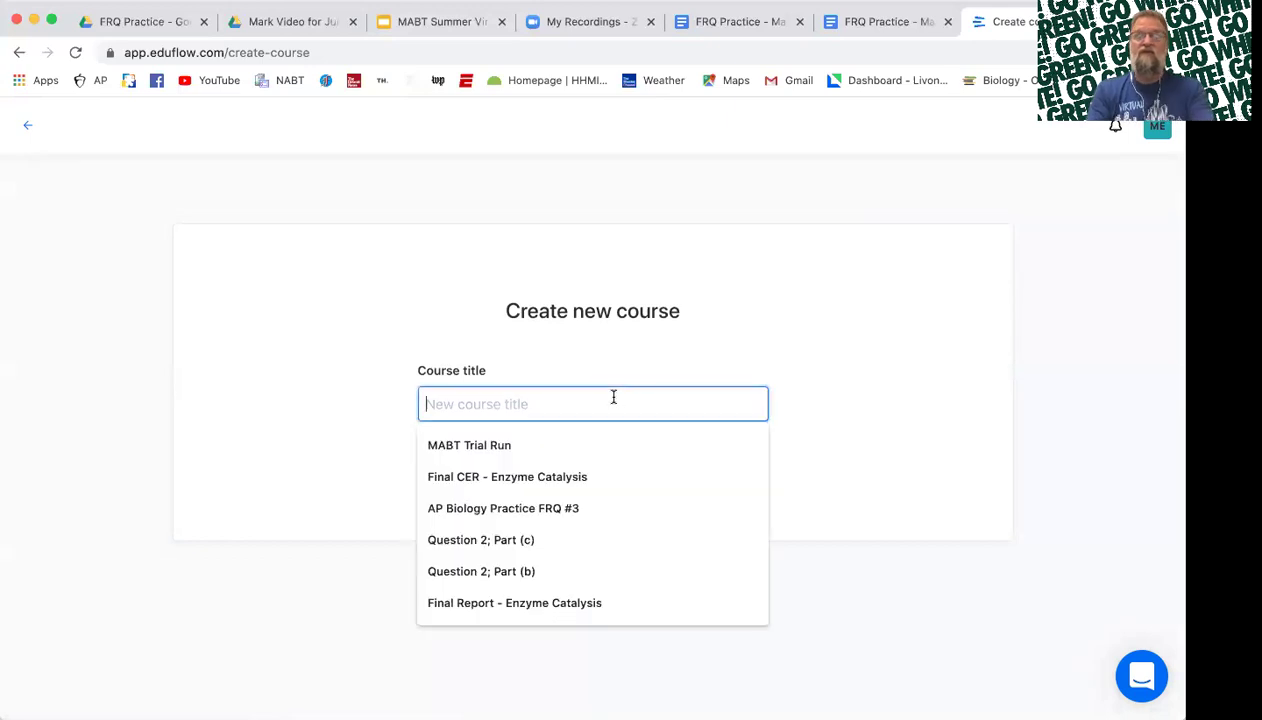
type("MABT Trial Run")
left_click(541, 442)
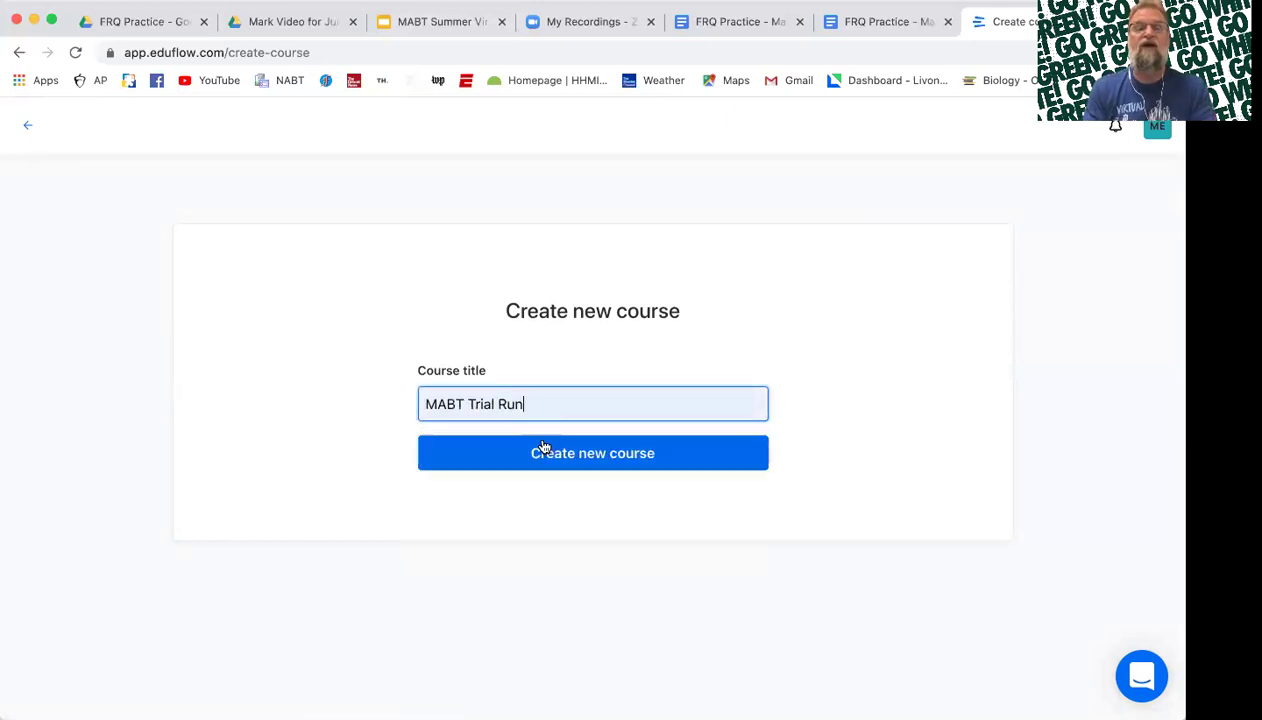
left_click(548, 455)
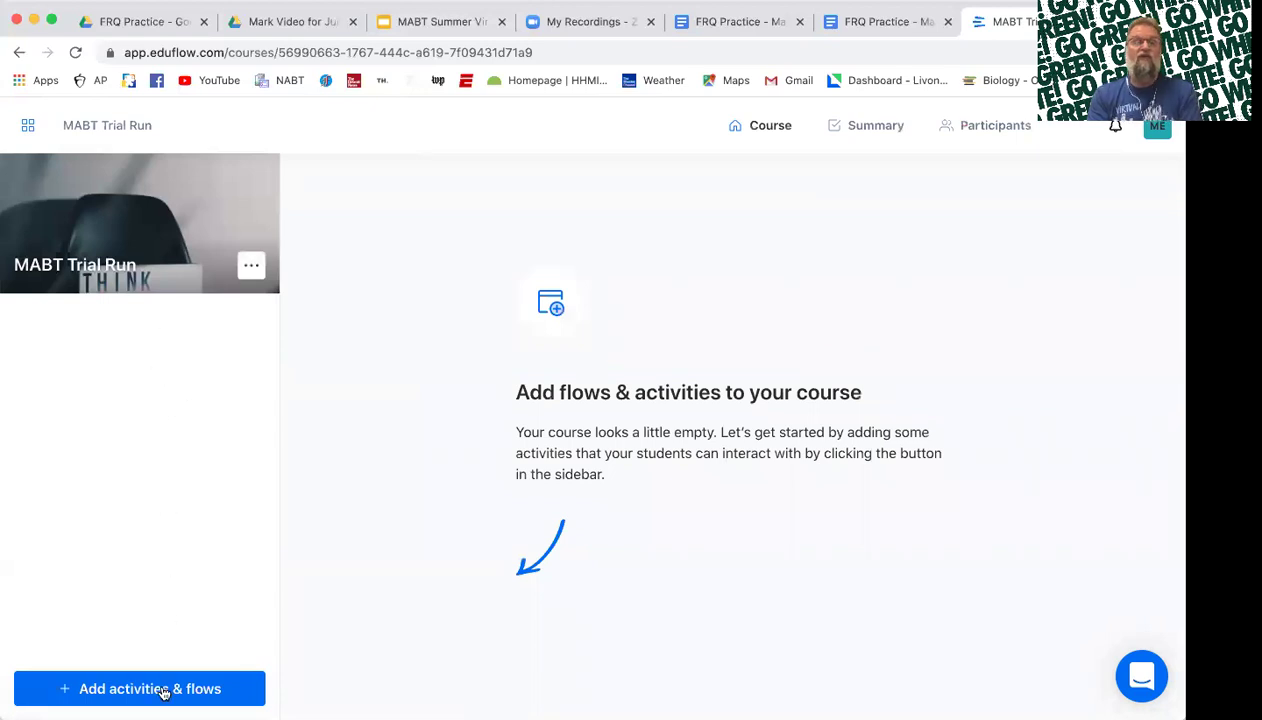
Step: Show the Add activities & flows catalogue, scrolled down to Self review and Empty flow
left_click(163, 690)
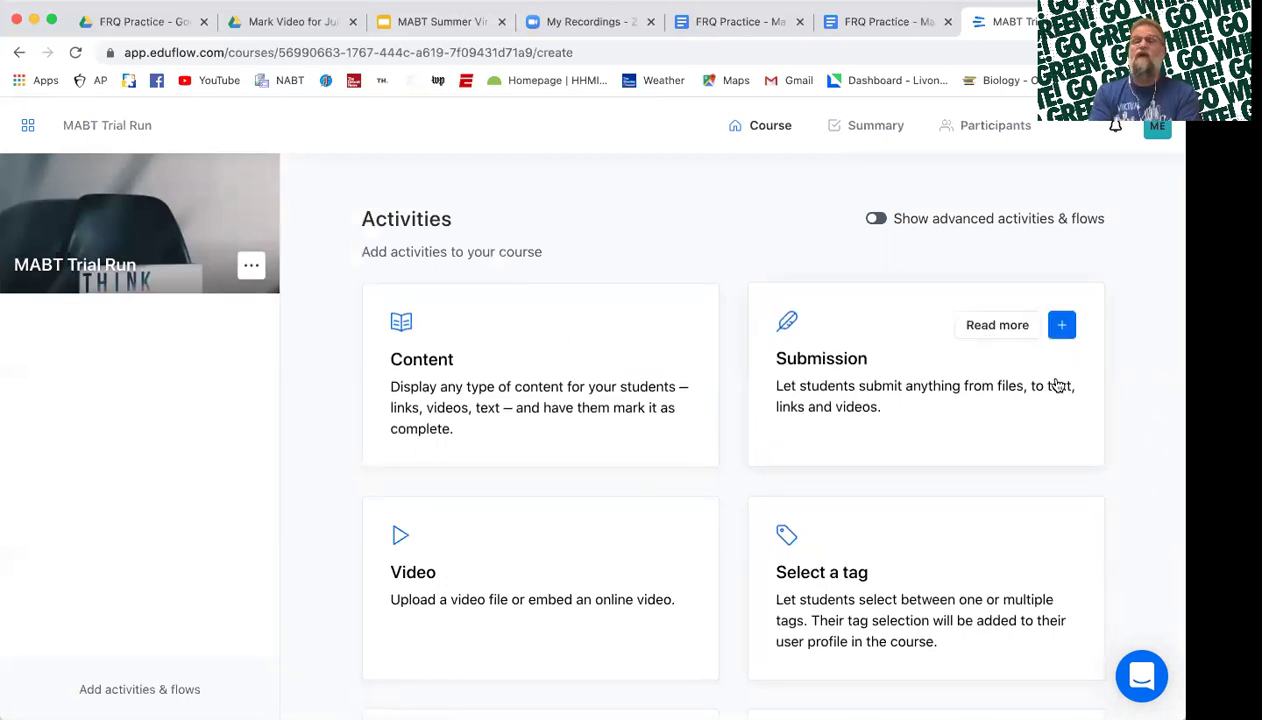
scroll(975, 568, "down", 3)
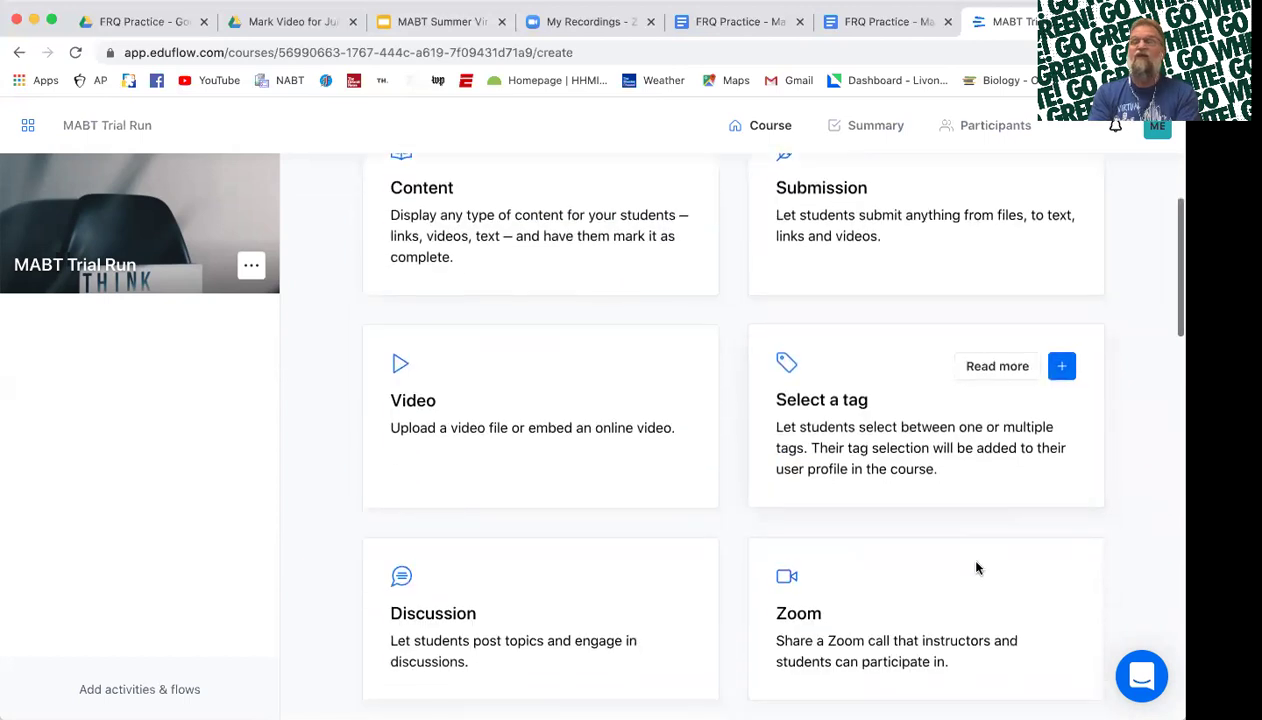
scroll(977, 568, "down", 7)
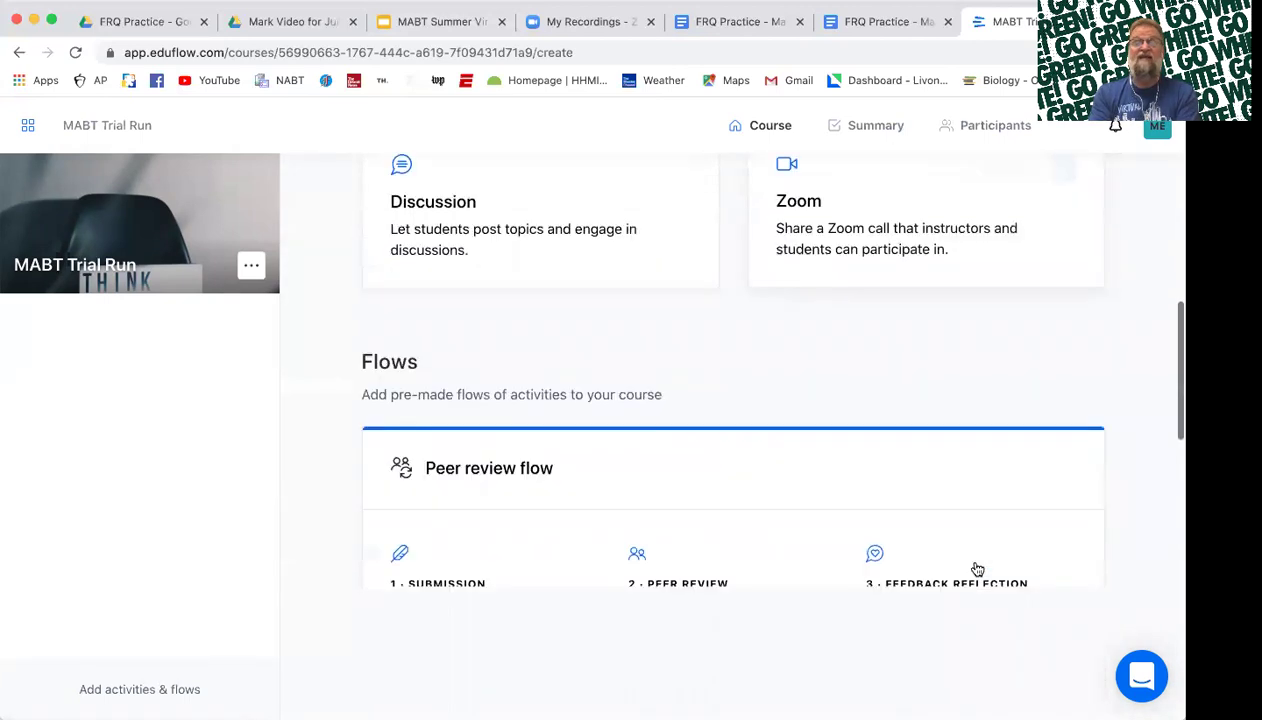
scroll(975, 568, "down", 3)
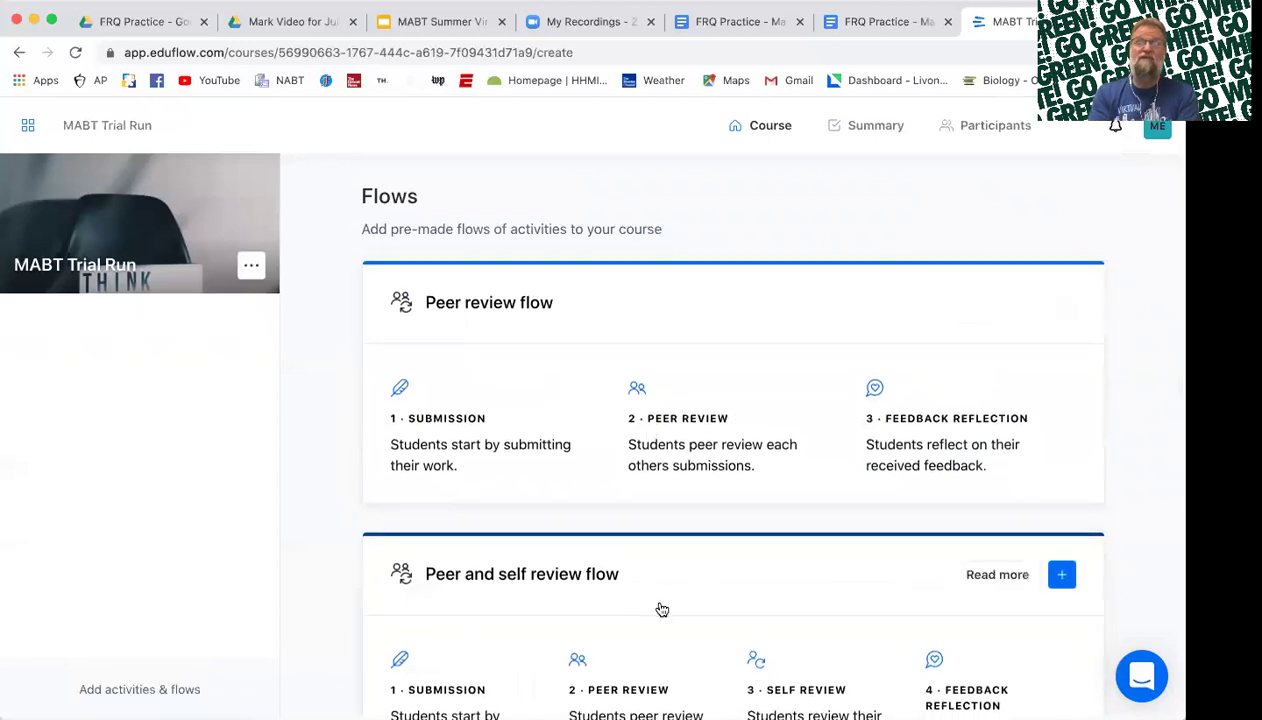
scroll(660, 609, "down", 7)
scroll(660, 609, "down", 6)
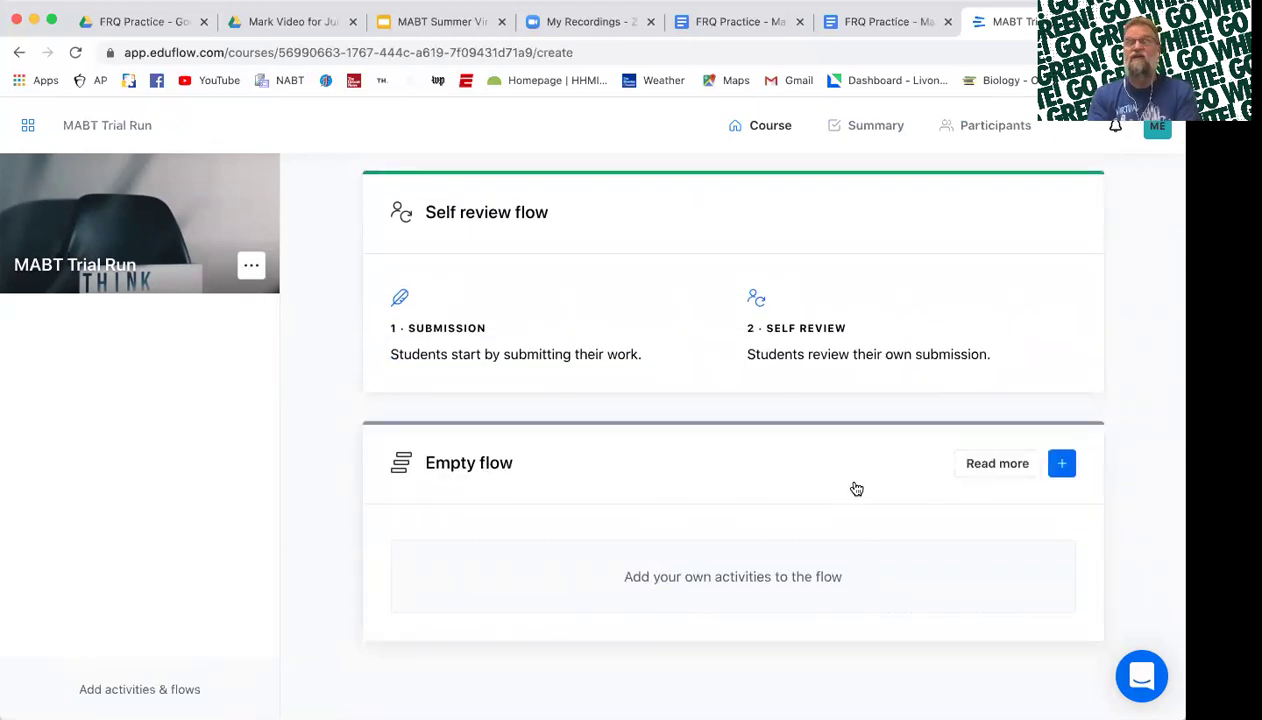
Step: Add an empty flow titled 'Baseline Lab' and bring up its Activities catalogue
left_click(1060, 478)
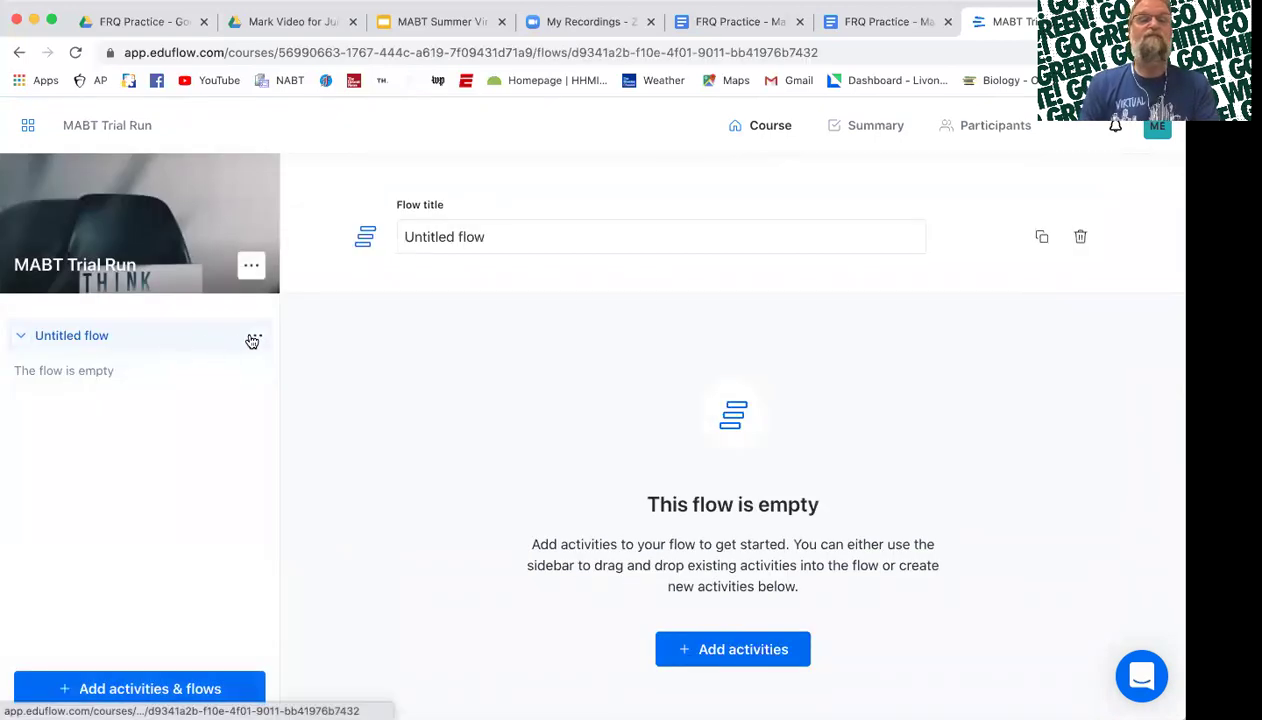
left_click(255, 337)
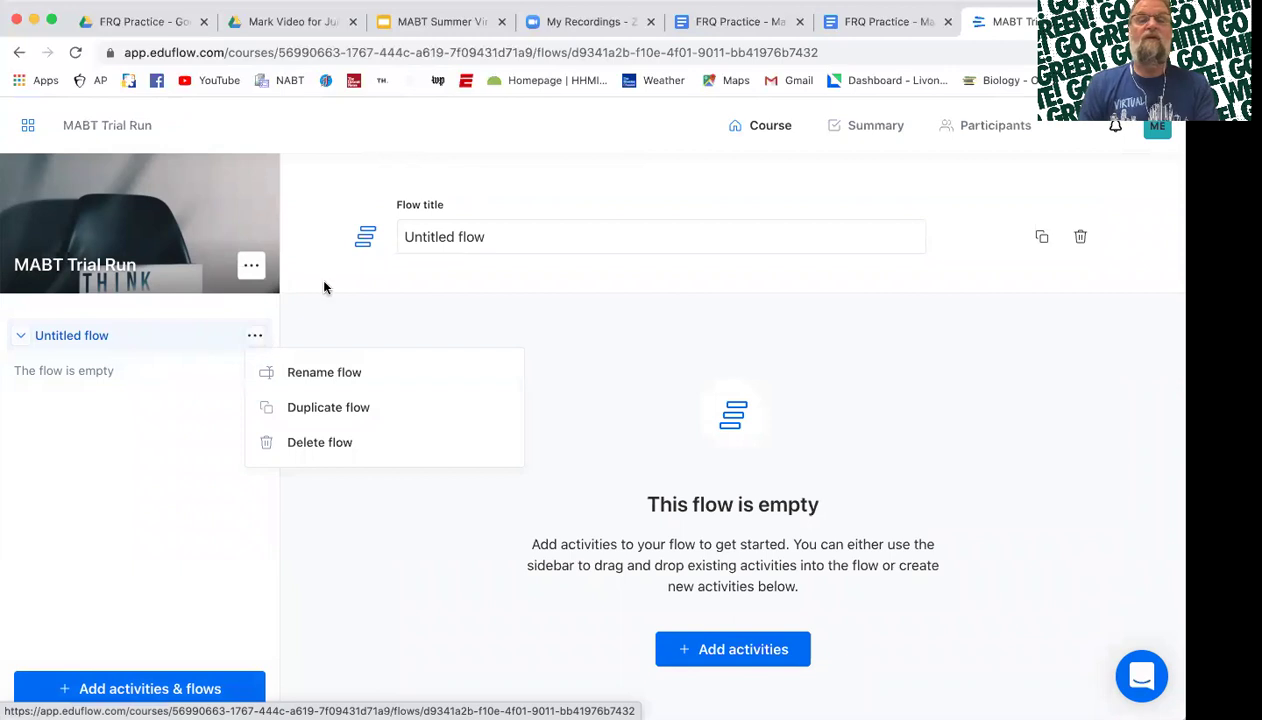
left_click(490, 236)
key("super+a")
type("Base")
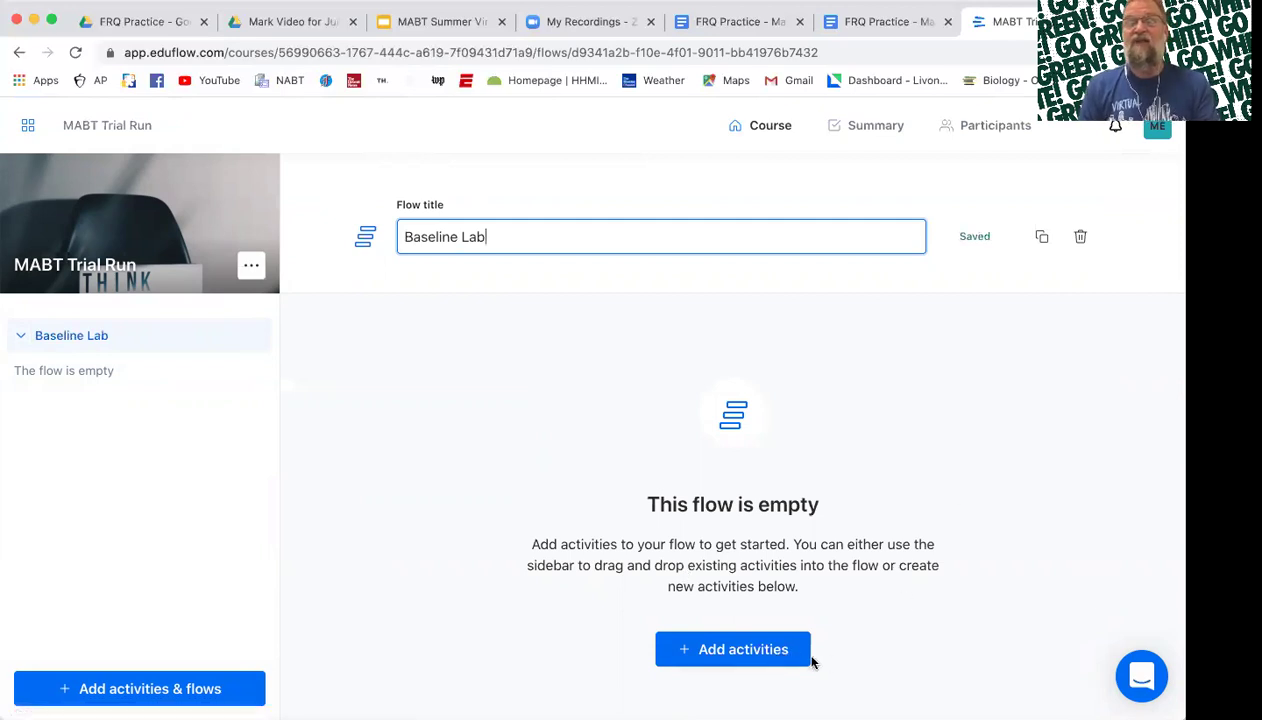
left_click(750, 657)
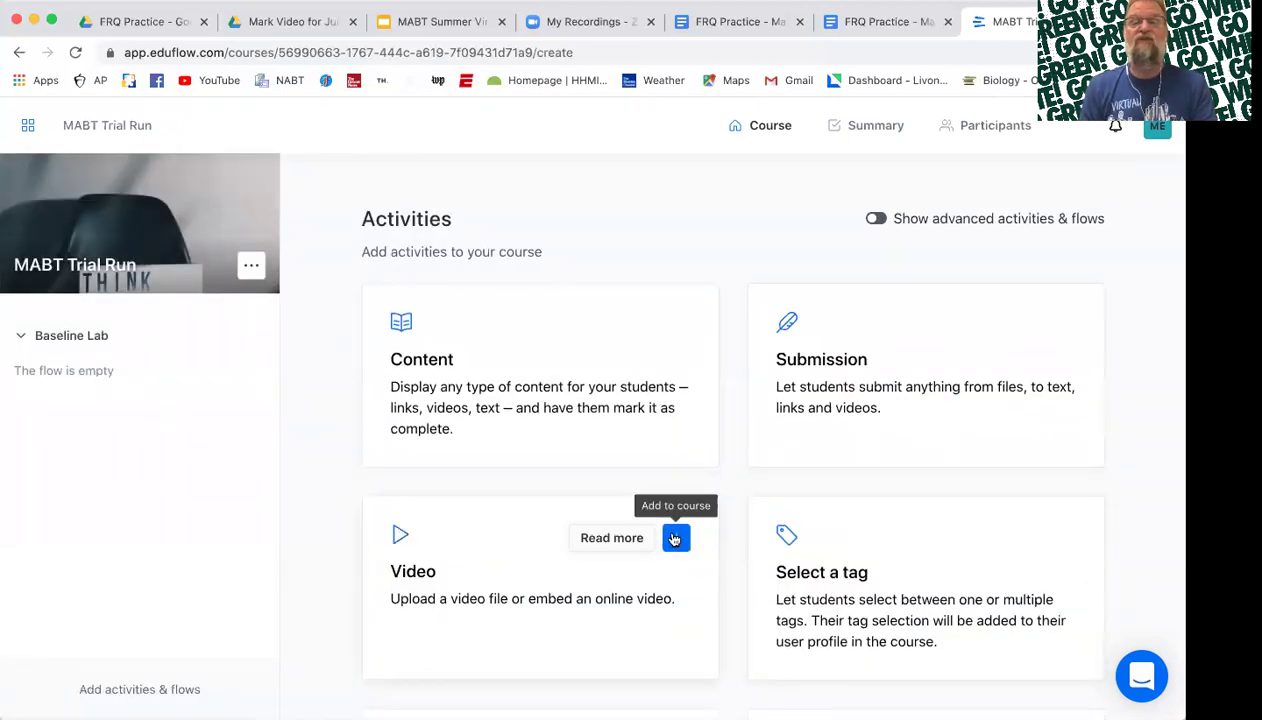
Step: Add an Untitled Video activity to Baseline Lab and finish editing it with no video
left_click(675, 538)
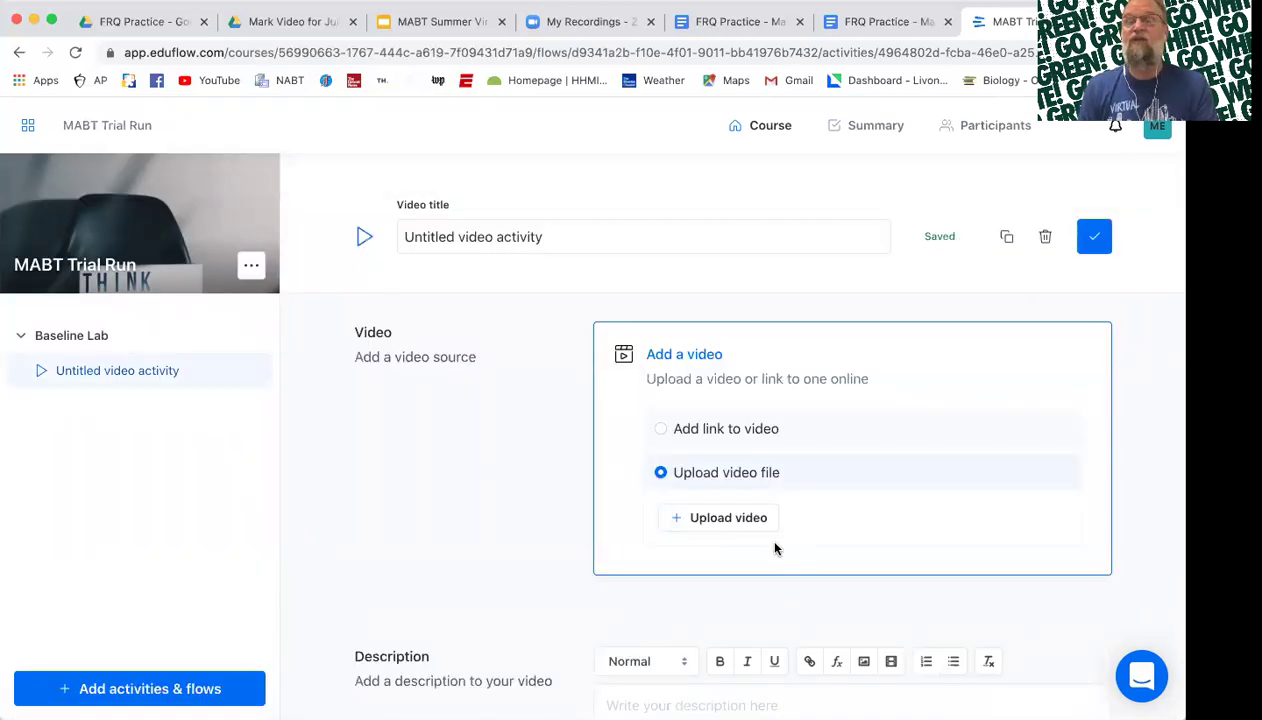
scroll(811, 594, "down", 1)
scroll(811, 594, "down", 2)
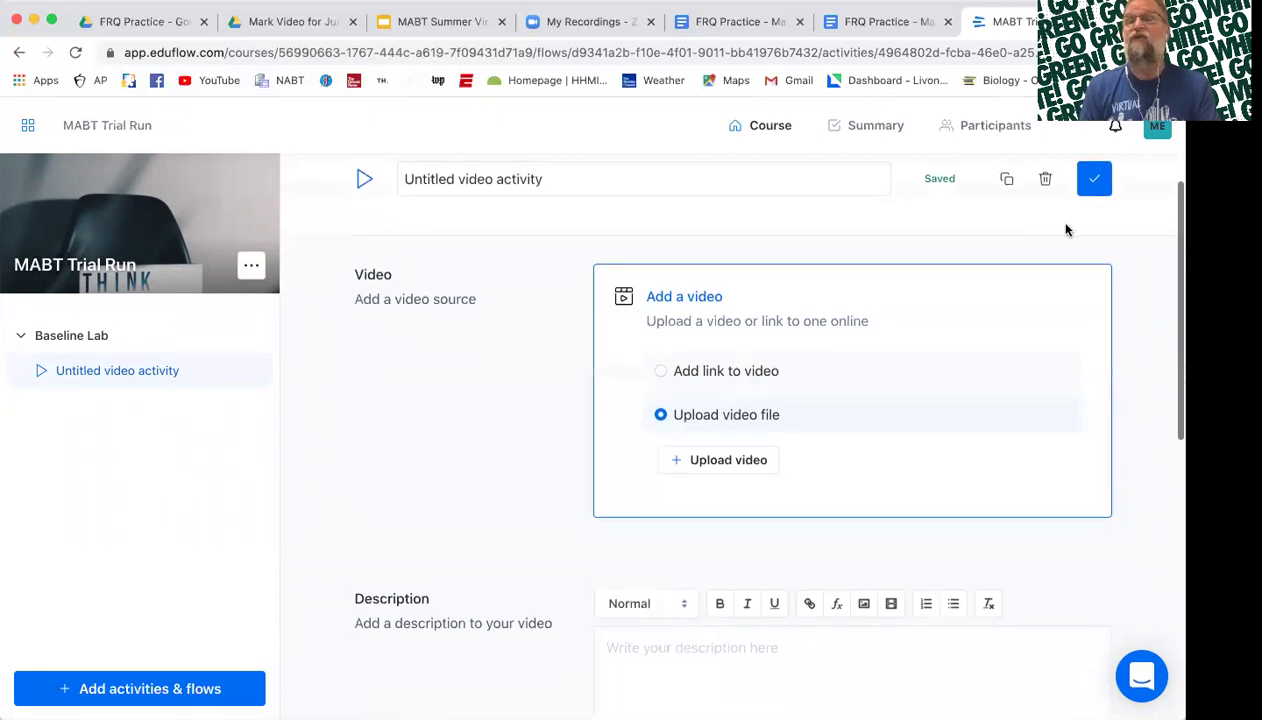
left_click(1100, 188)
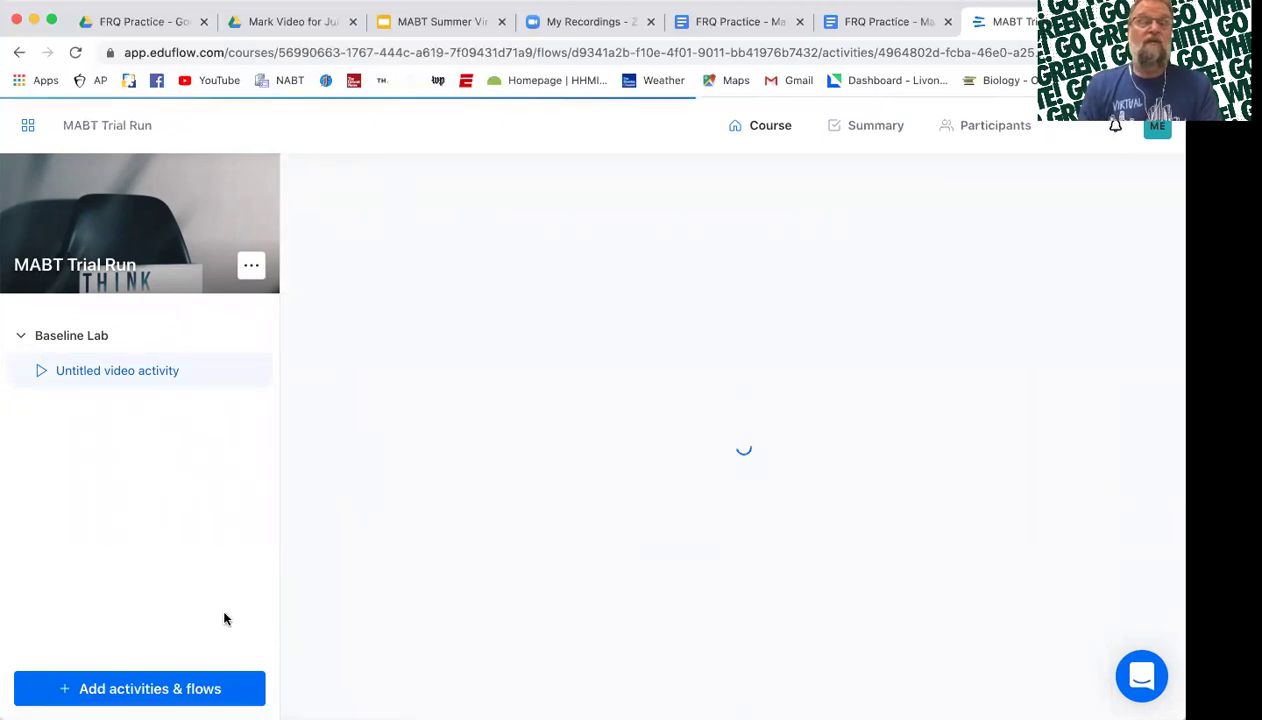
Step: Add an Untitled Discussion activity below the video in Baseline Lab, then return to the catalogue
left_click(176, 688)
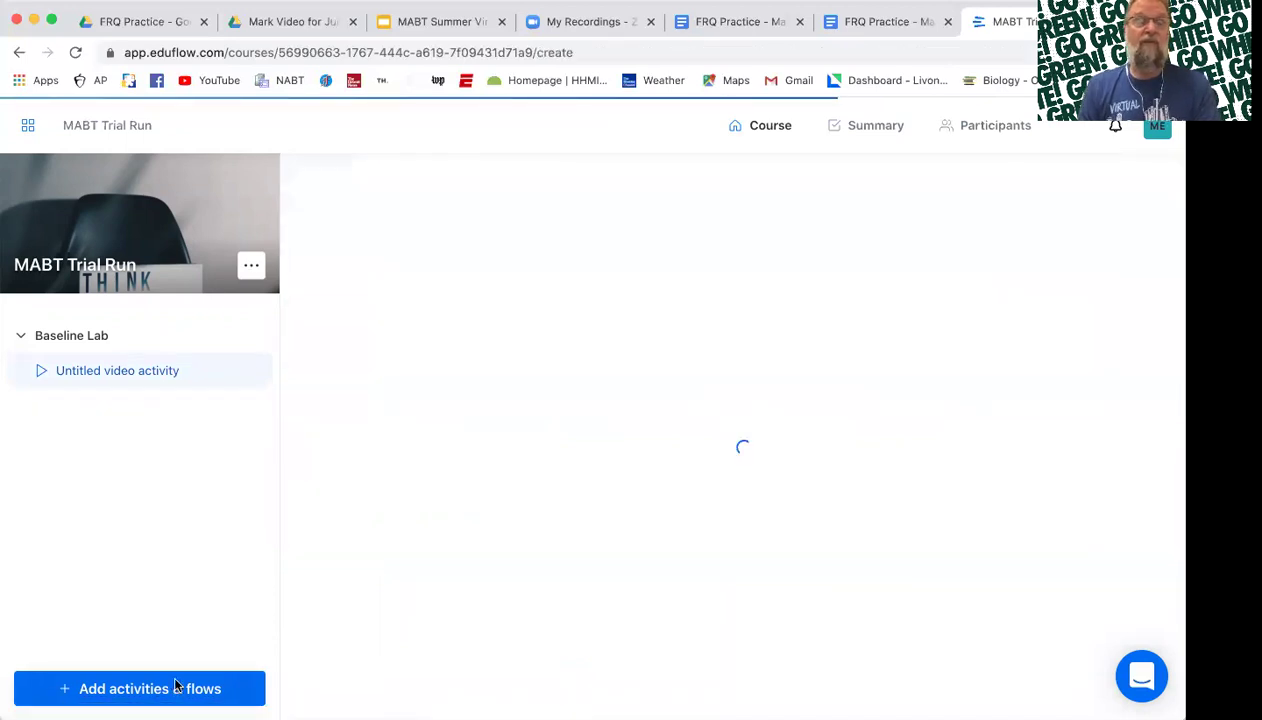
scroll(620, 511, "down", 4)
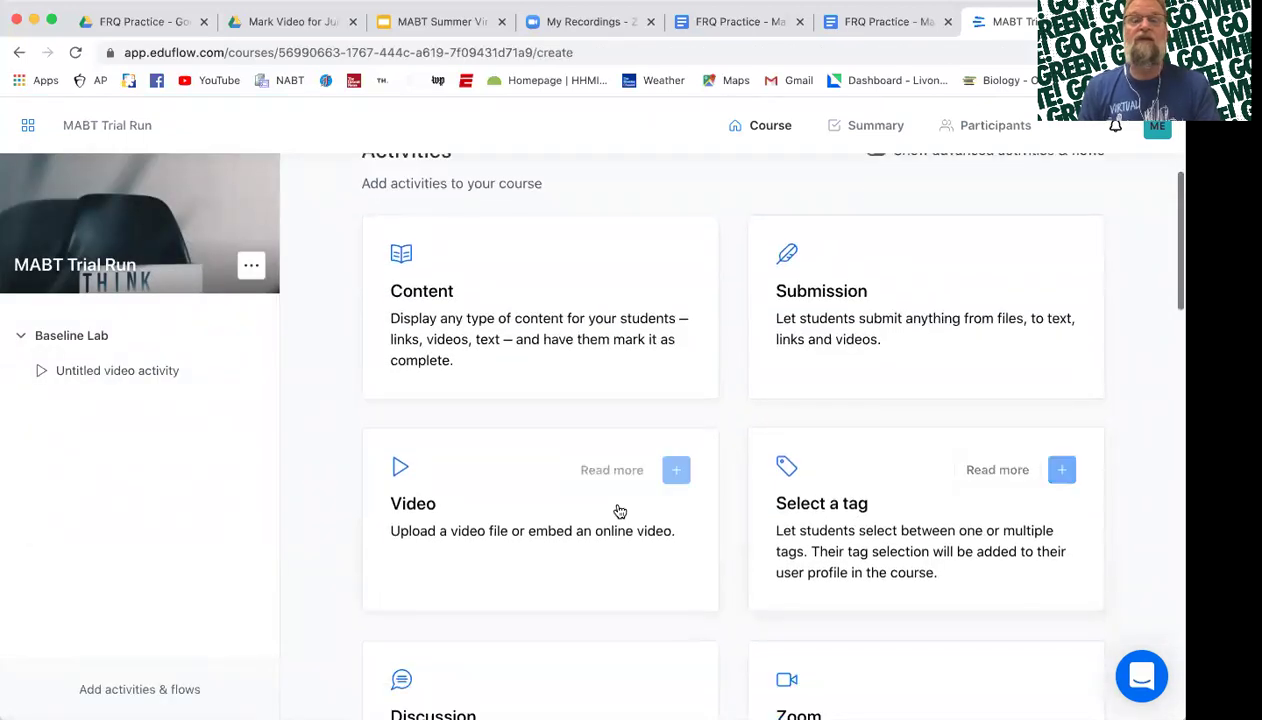
scroll(620, 511, "down", 2)
mouse_move(660, 478)
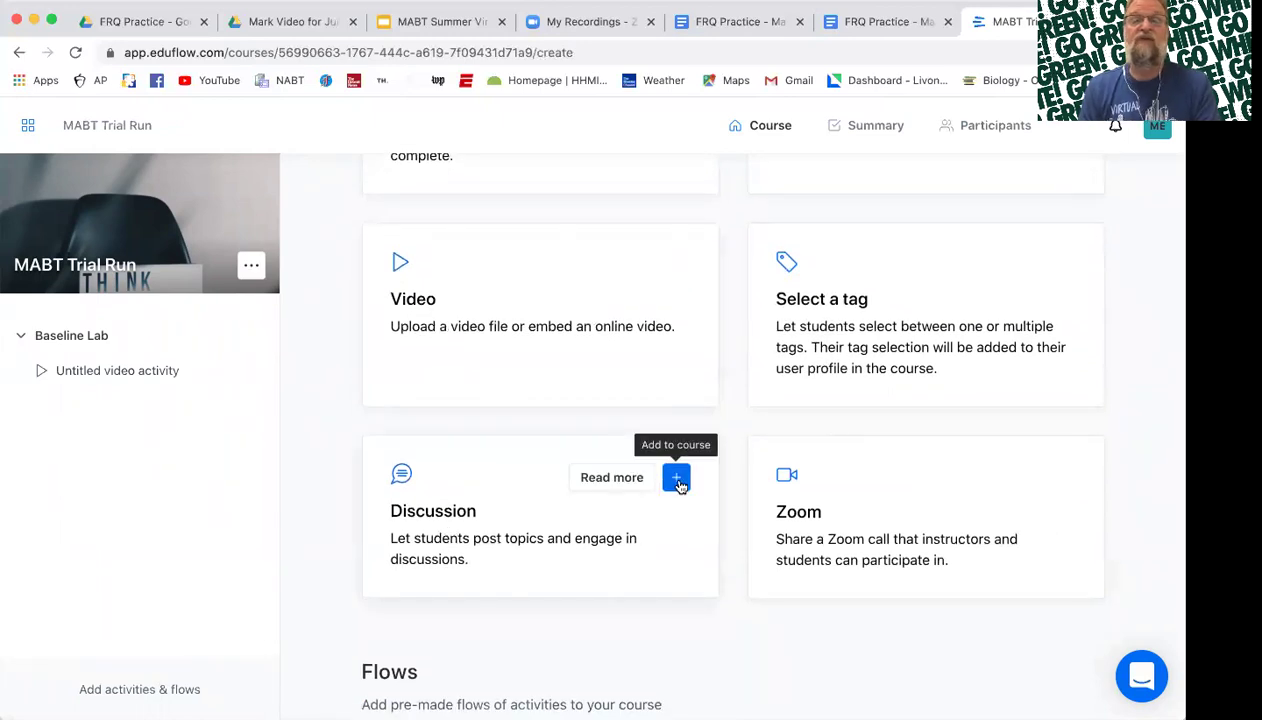
left_click(677, 480)
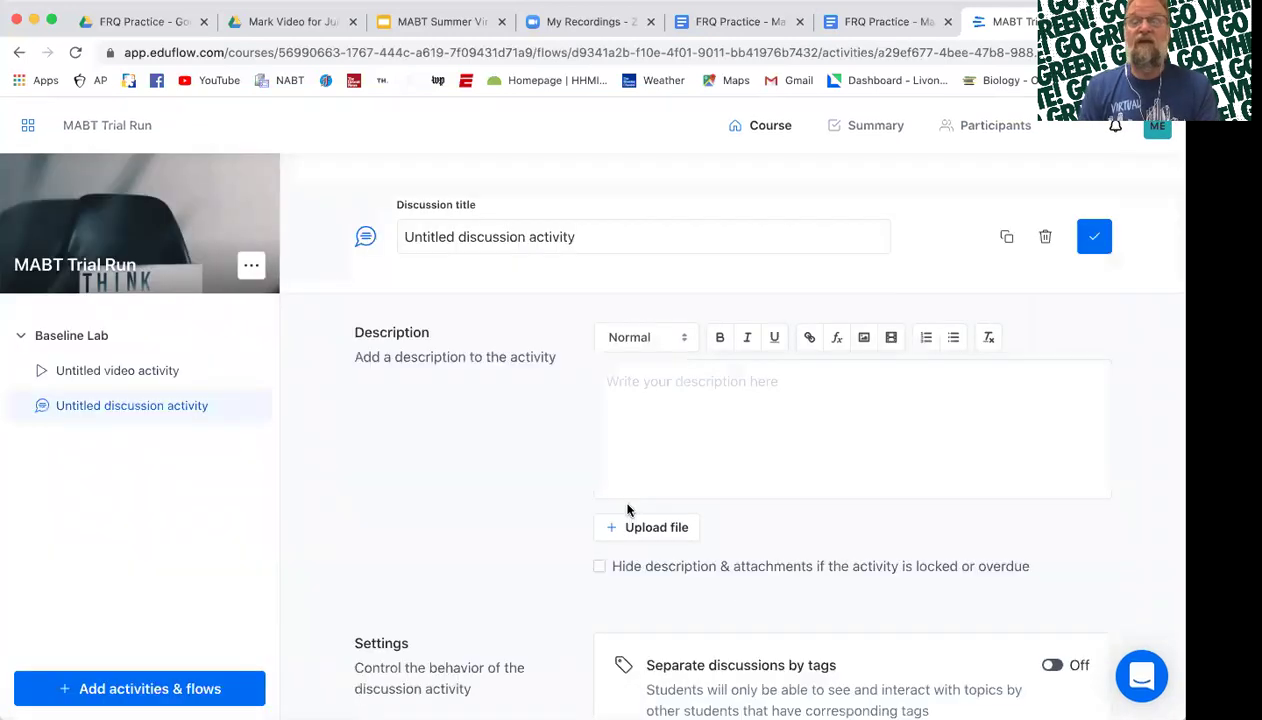
scroll(628, 510, "down", 10)
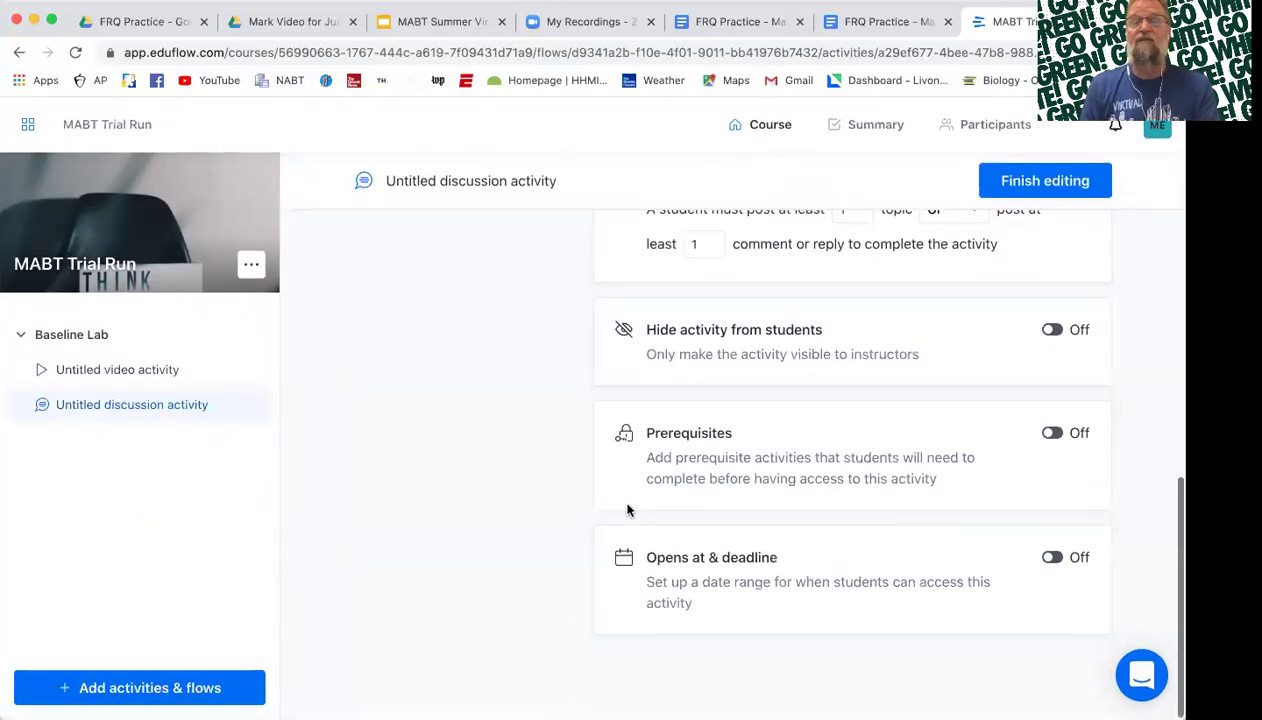
left_click(235, 690)
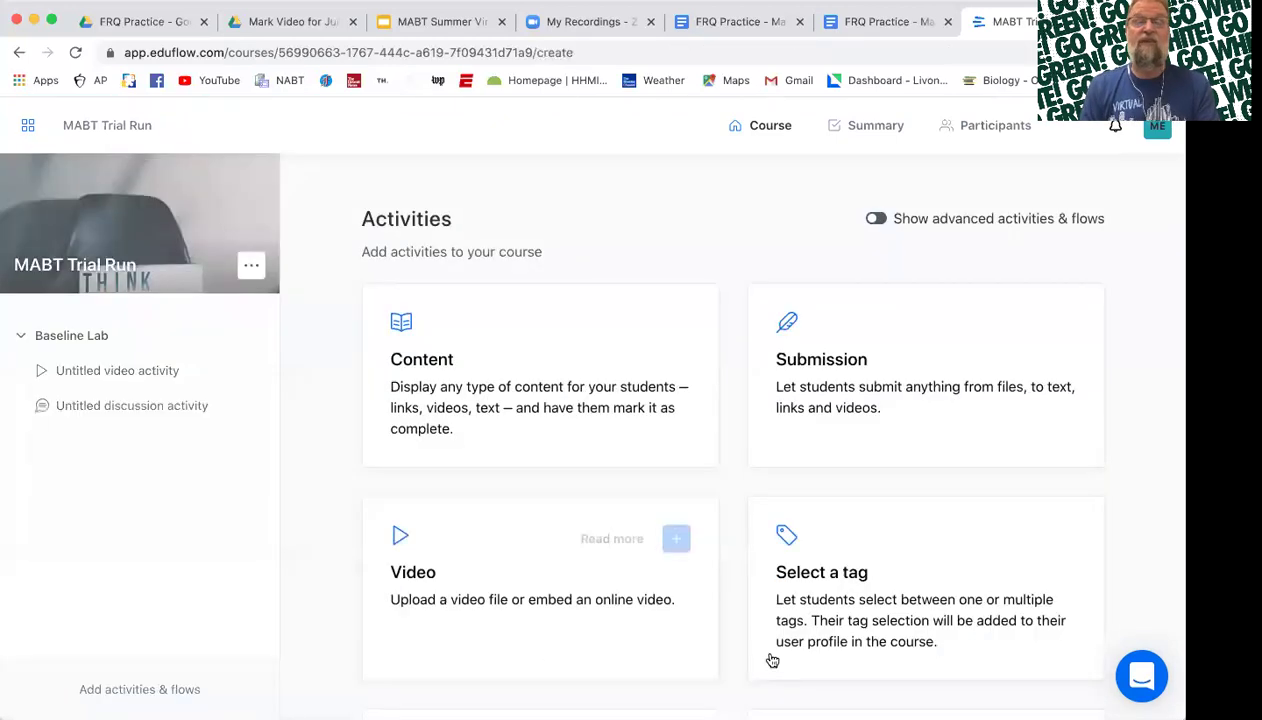
Step: Add a second empty flow below Baseline Lab and title it 'Pre-Lab'
scroll(772, 660, "down", 10)
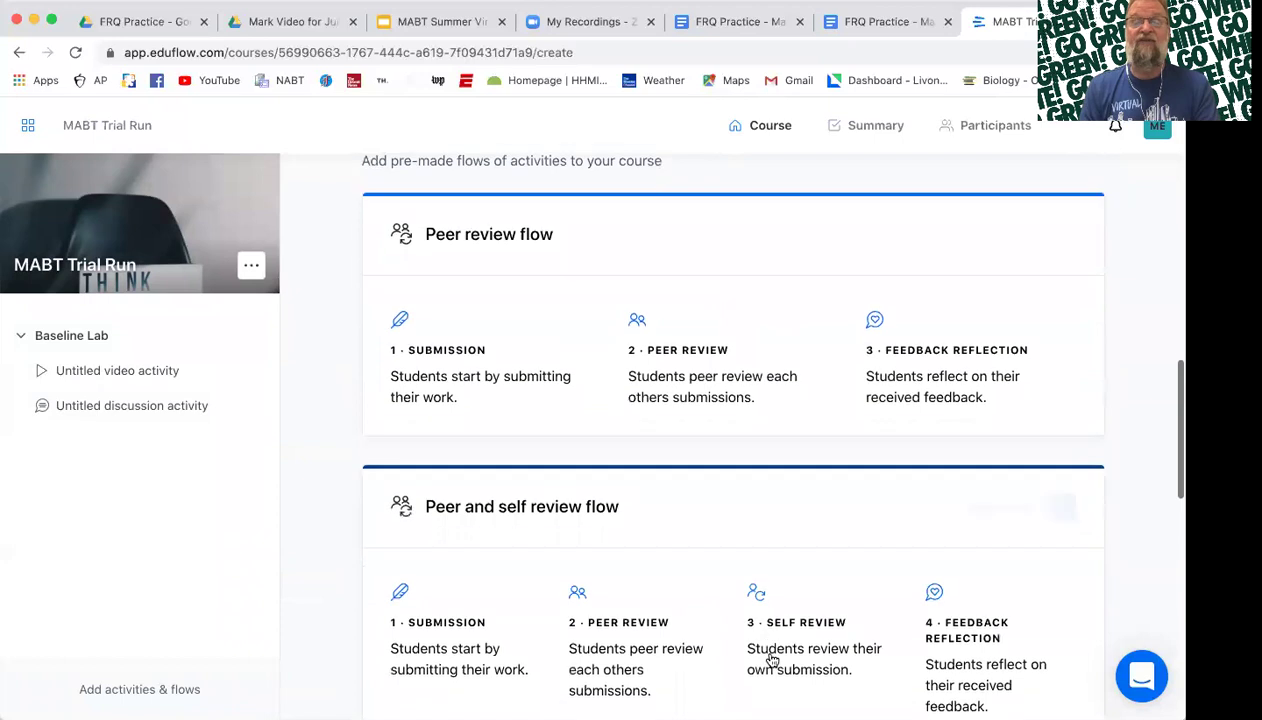
scroll(772, 660, "down", 7)
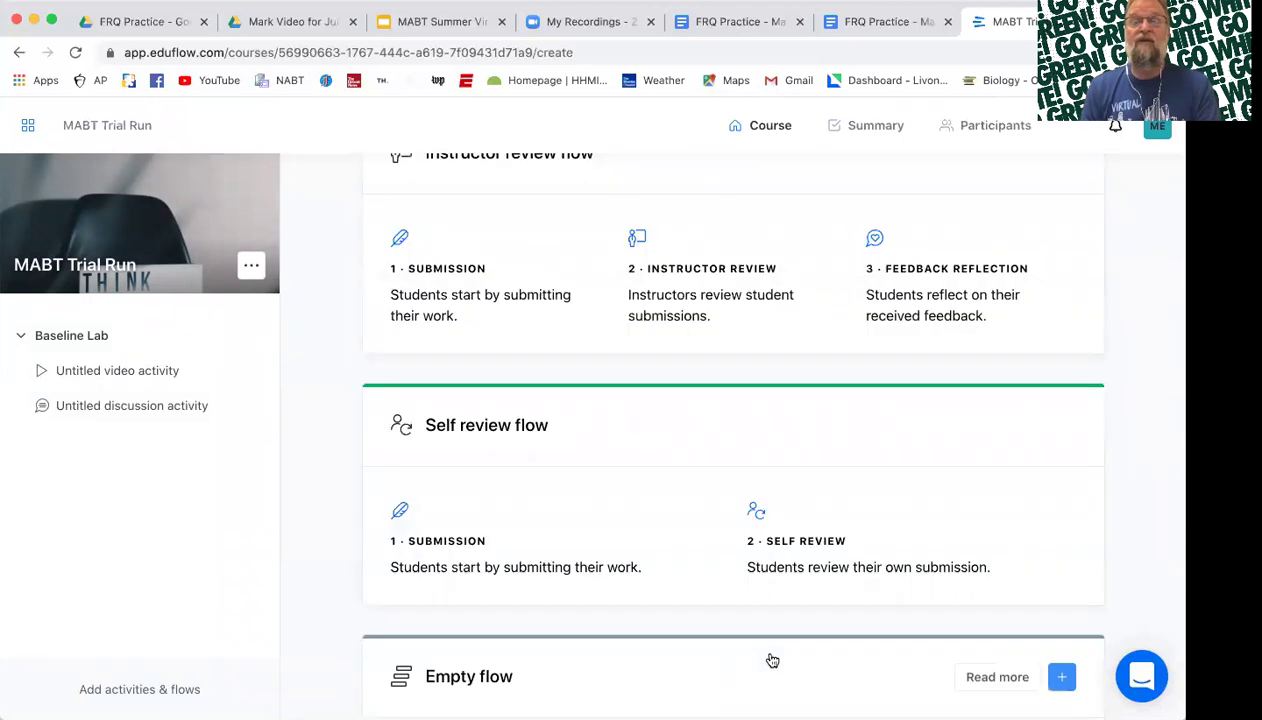
scroll(772, 660, "down", 3)
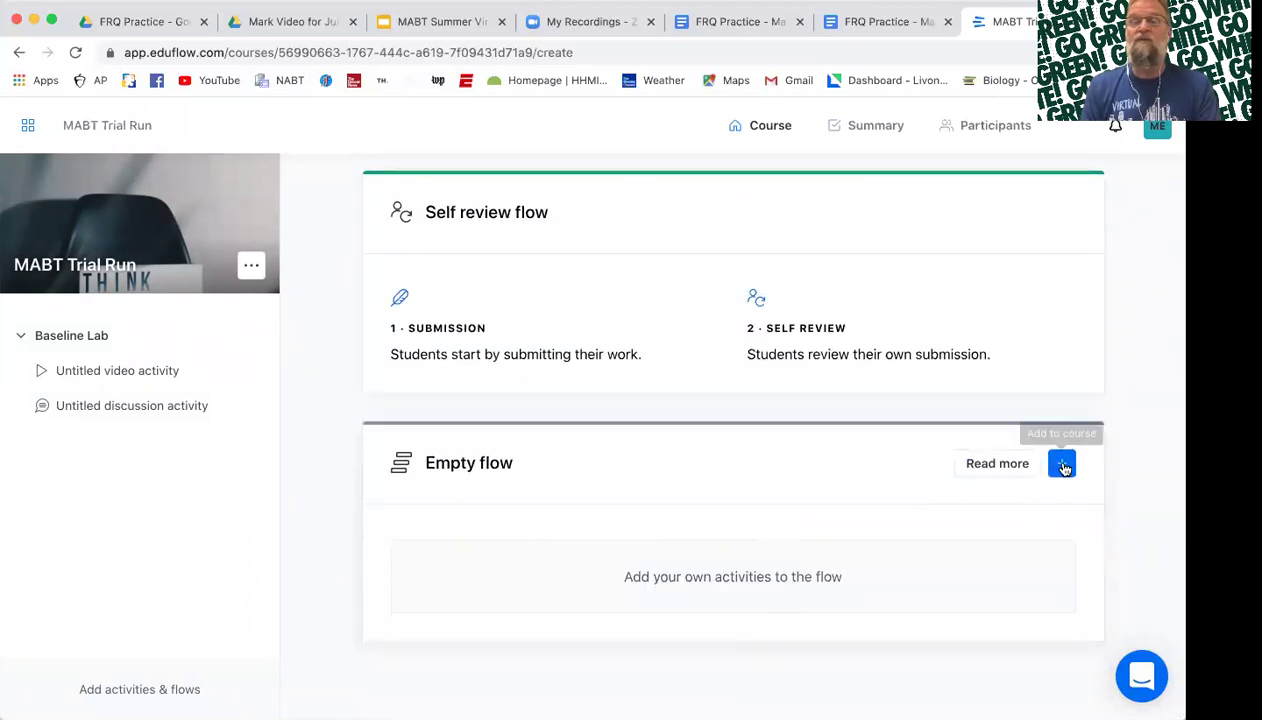
left_click(1063, 467)
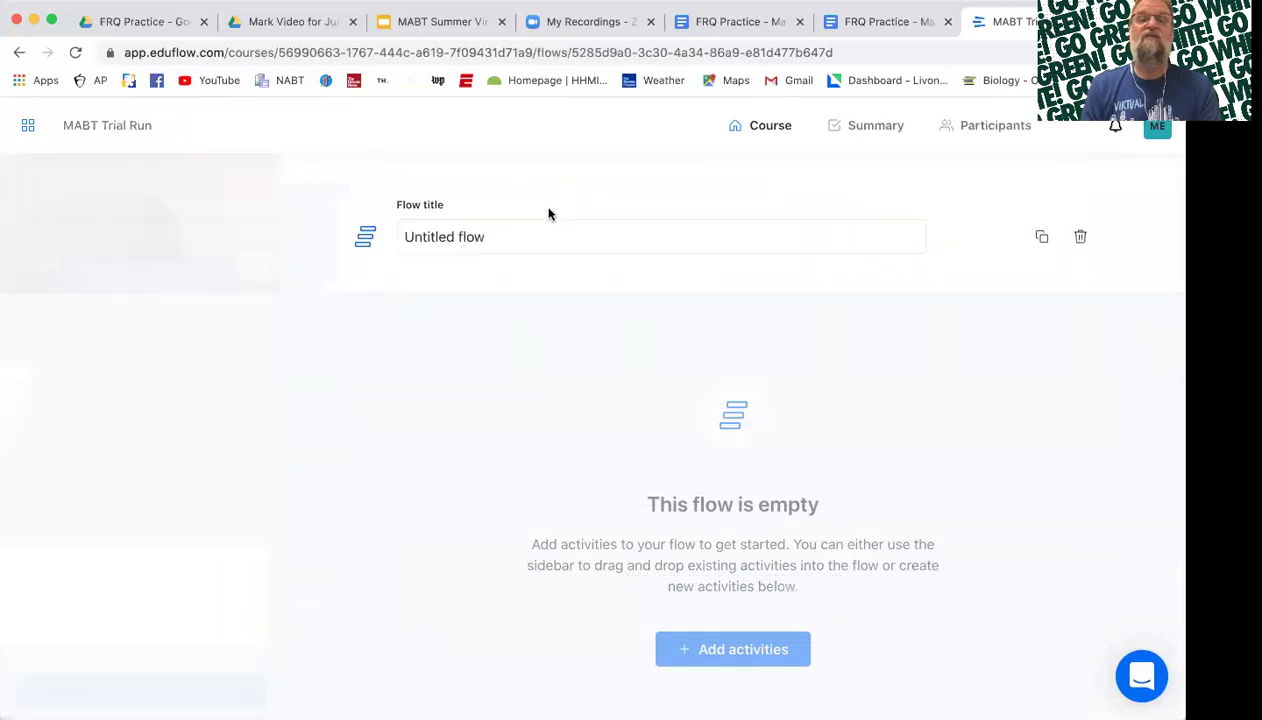
left_click(521, 237)
key("super+a")
type("PP")
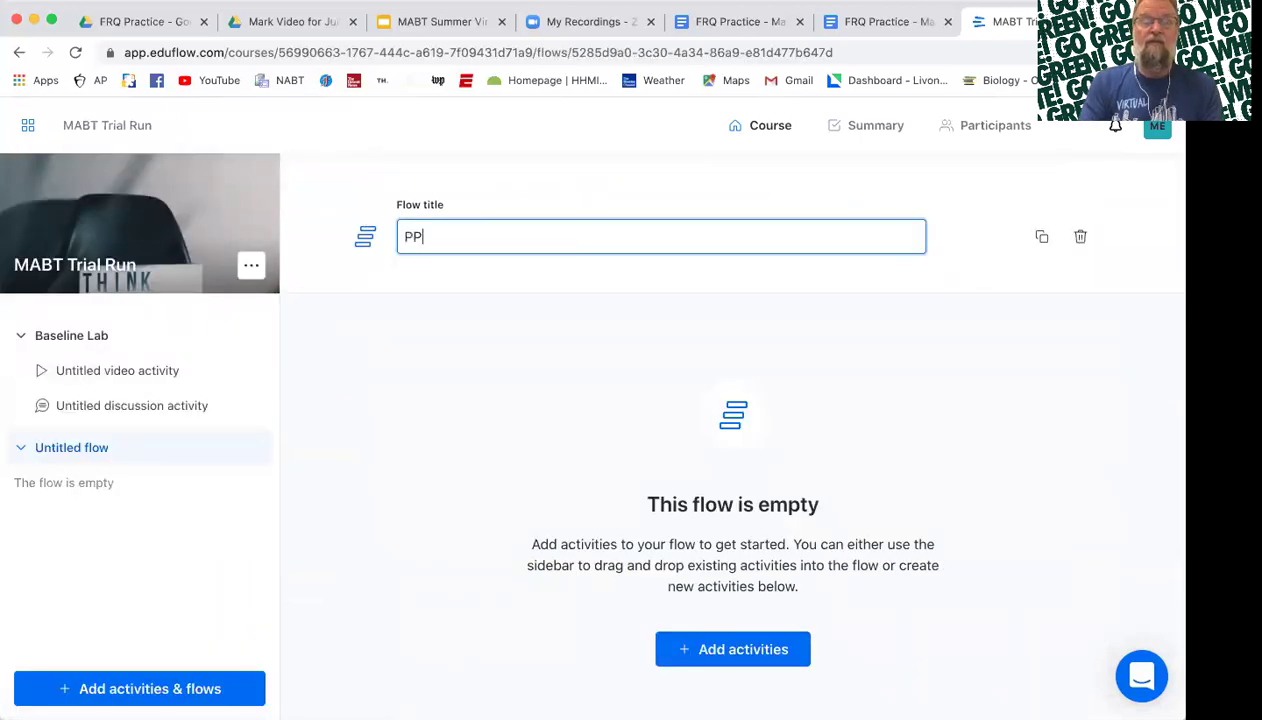
key("BackSpace")
type("re")
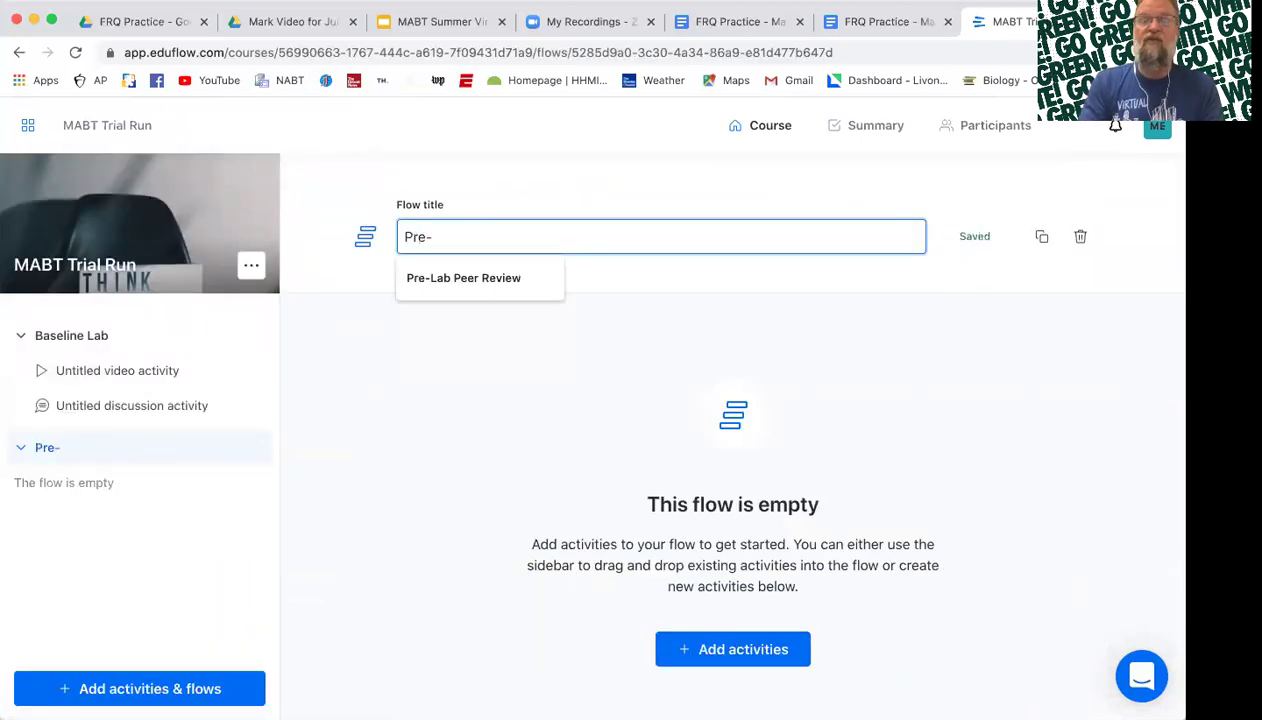
type("-Lab")
left_click(322, 432)
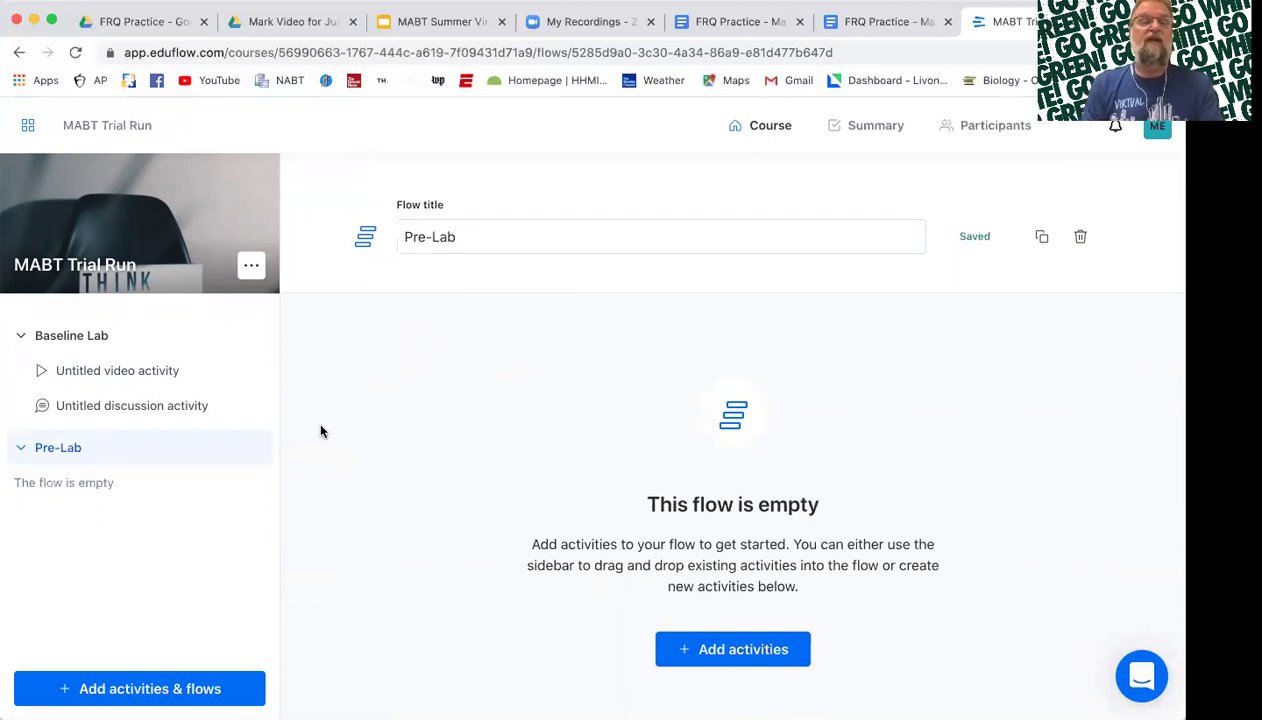
Step: Add the ready-made Peer review flow with submit, peer review and reflect activities
left_click(728, 660)
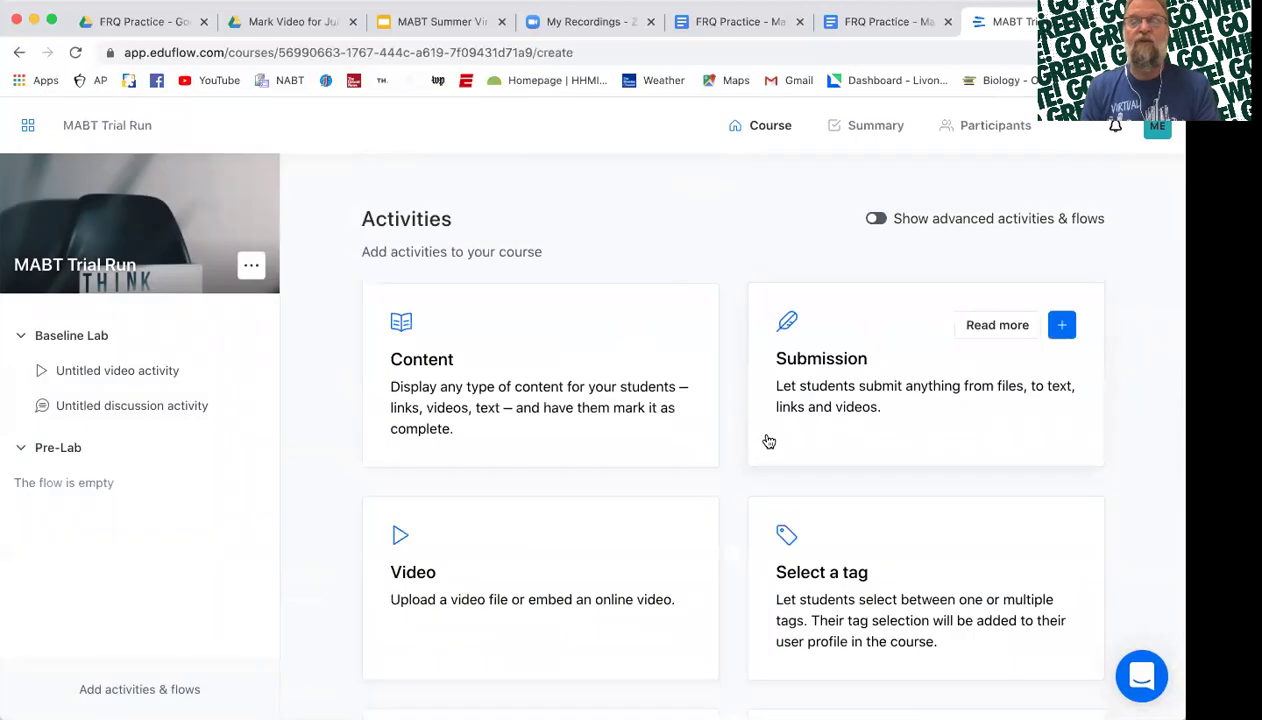
scroll(768, 441, "down", 3)
scroll(769, 441, "down", 5)
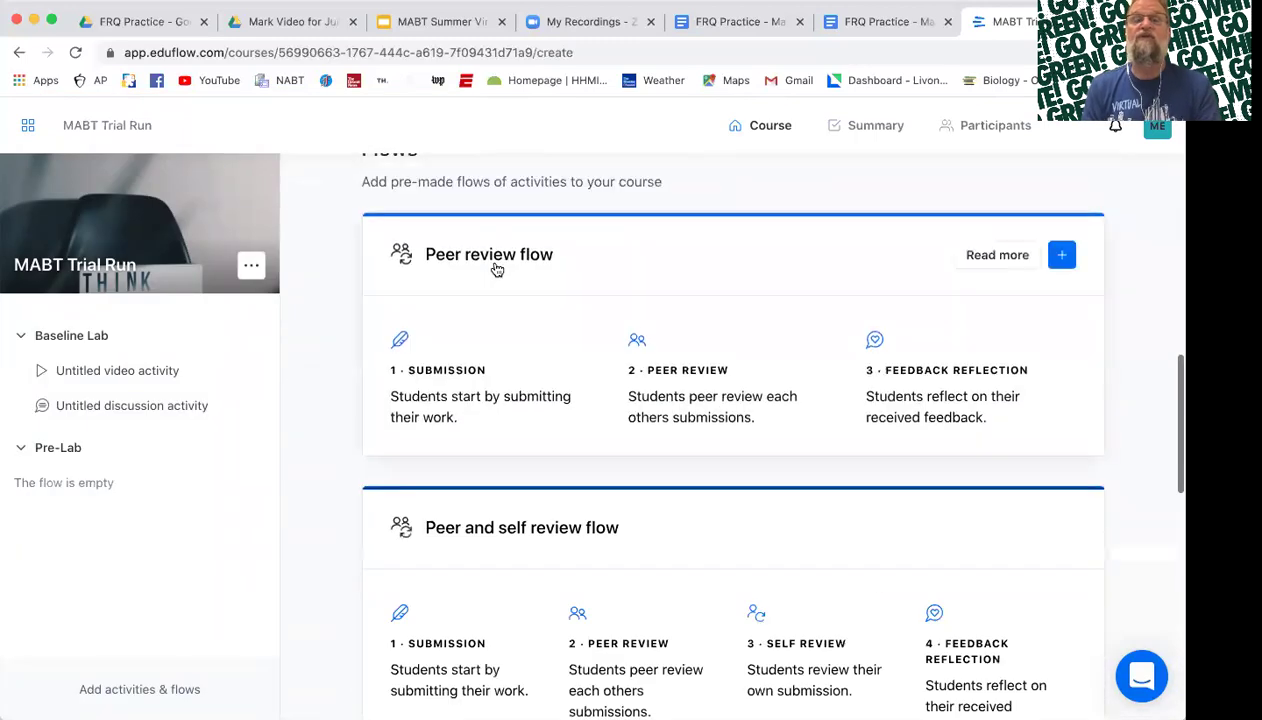
left_click(1060, 256)
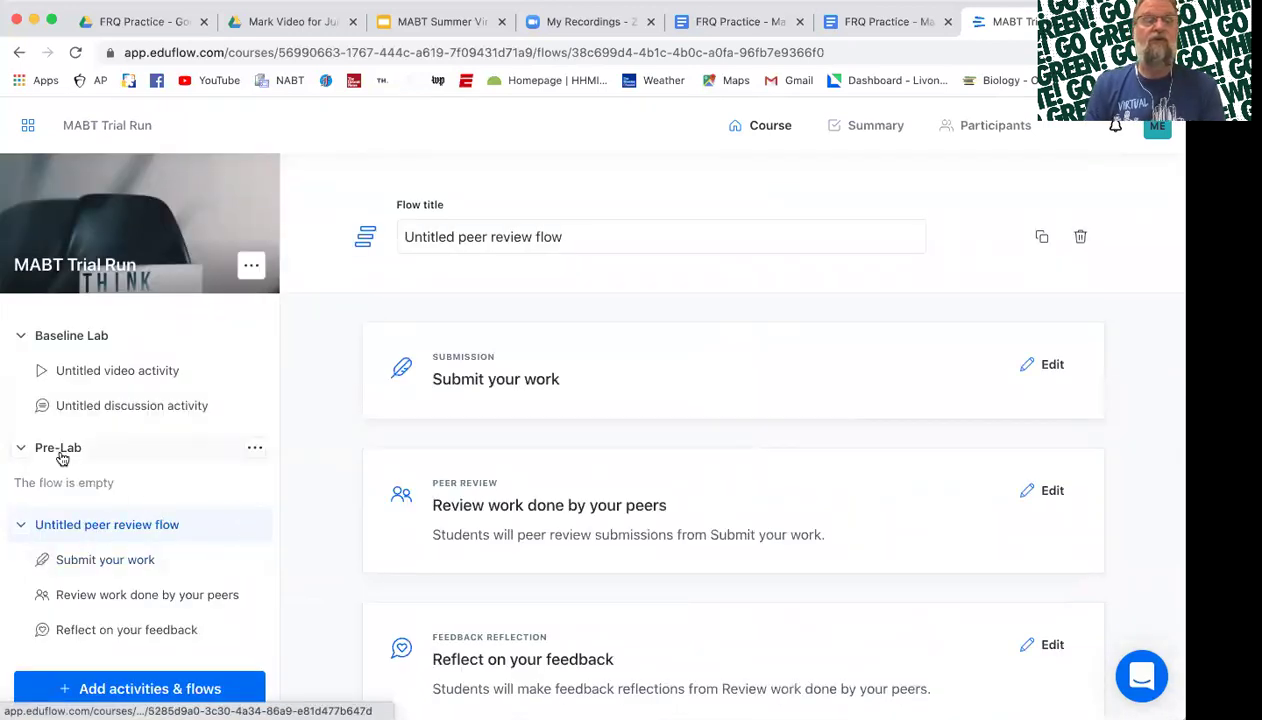
Step: Delete the empty Pre-Lab flow from the course outline
left_click(256, 451)
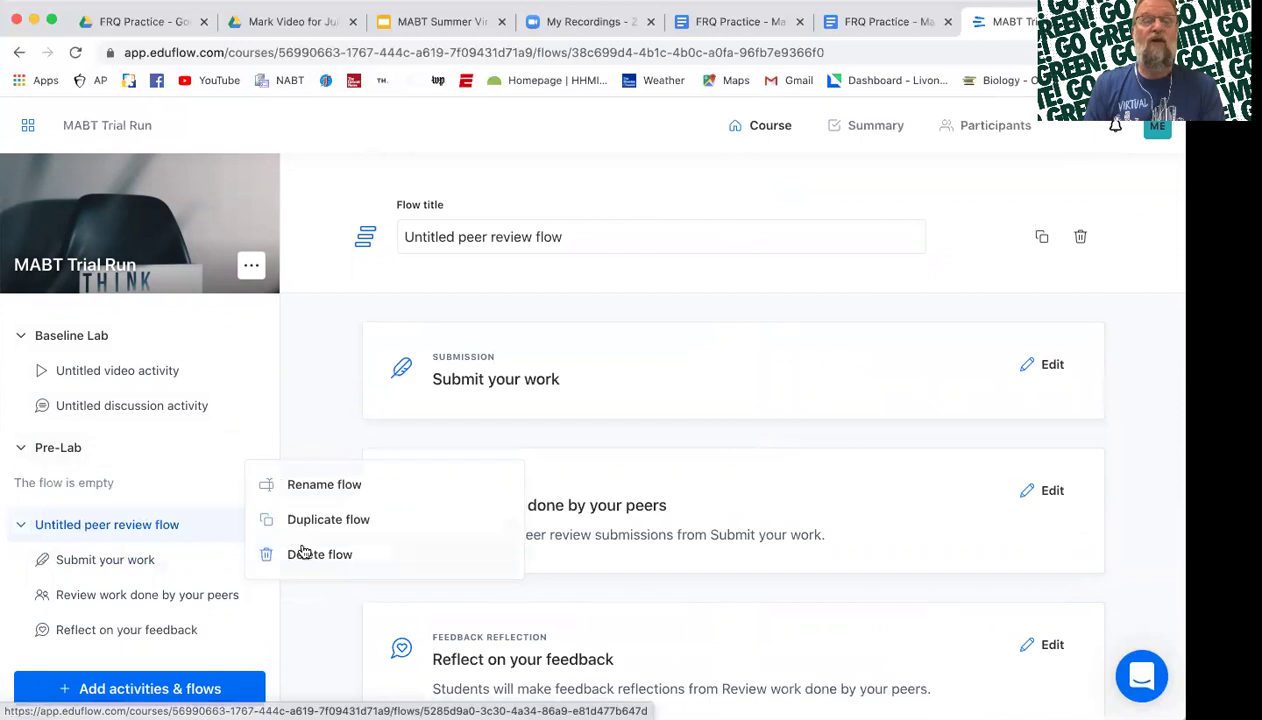
left_click(447, 553)
left_click(598, 568)
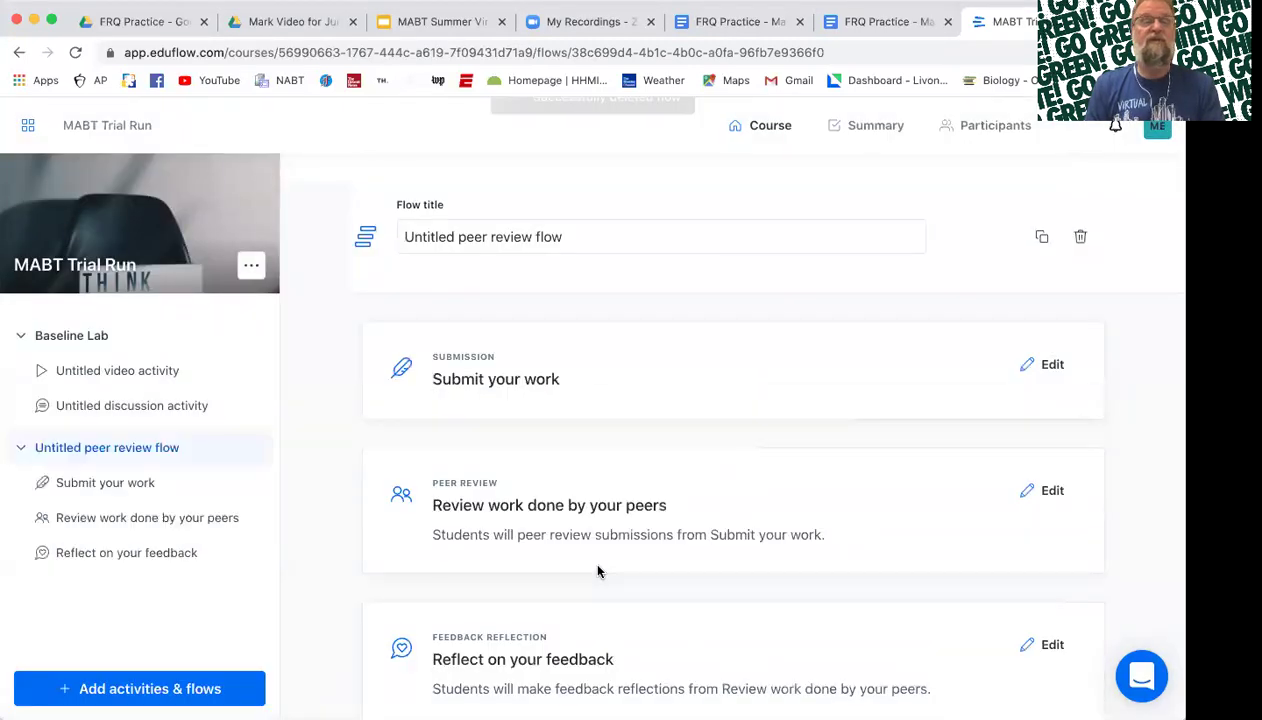
left_click(256, 451)
Step: Replace the Untitled peer review flow's name with 'Pre-Lab'
left_click(330, 484)
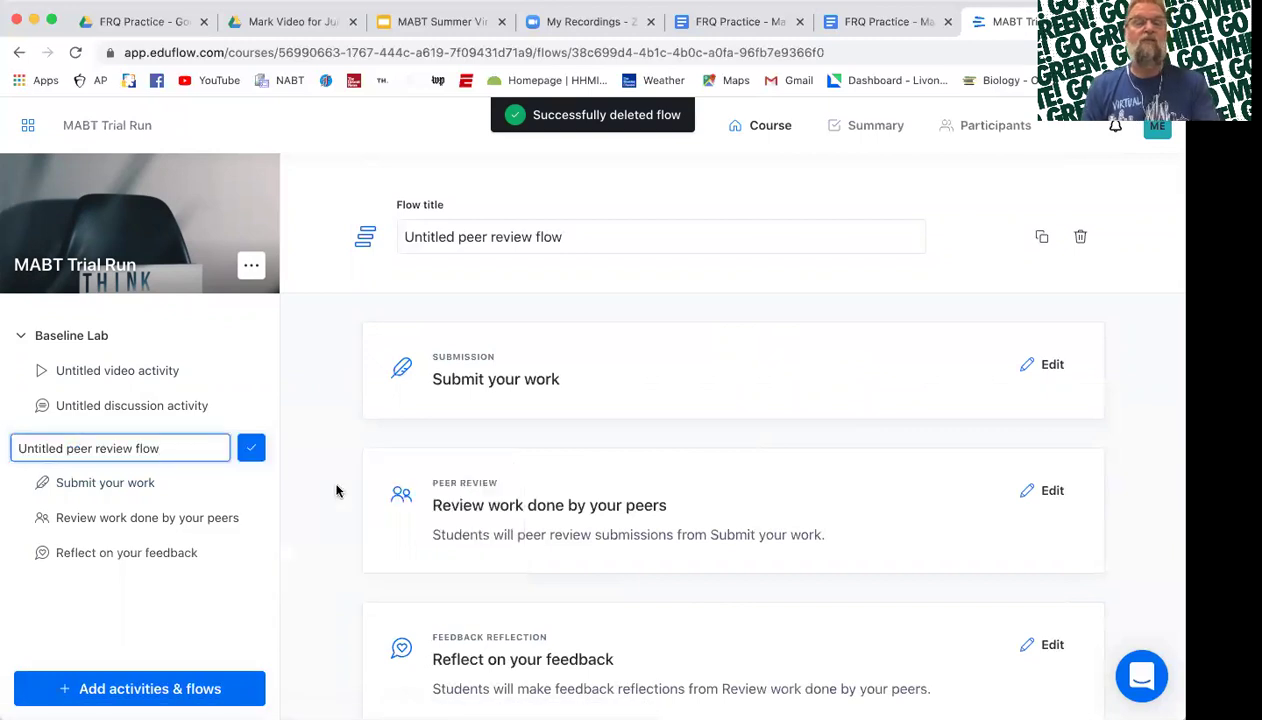
key("super+a")
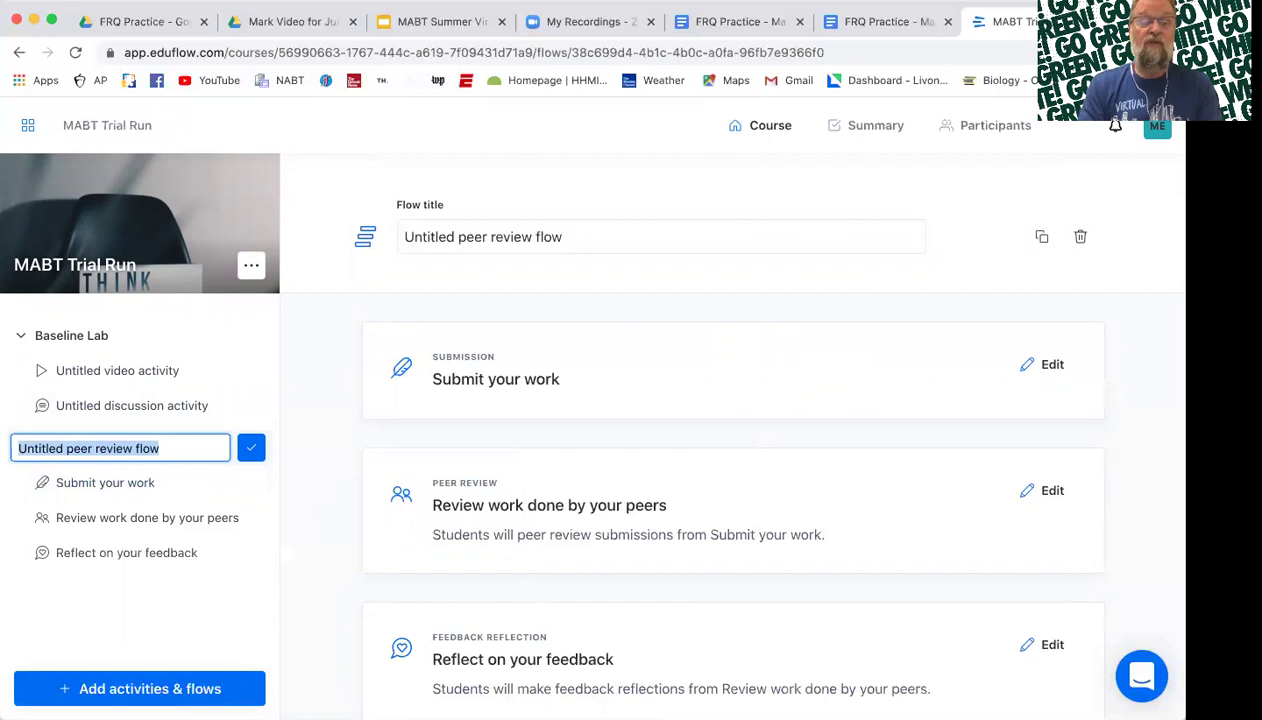
type("Pre-")
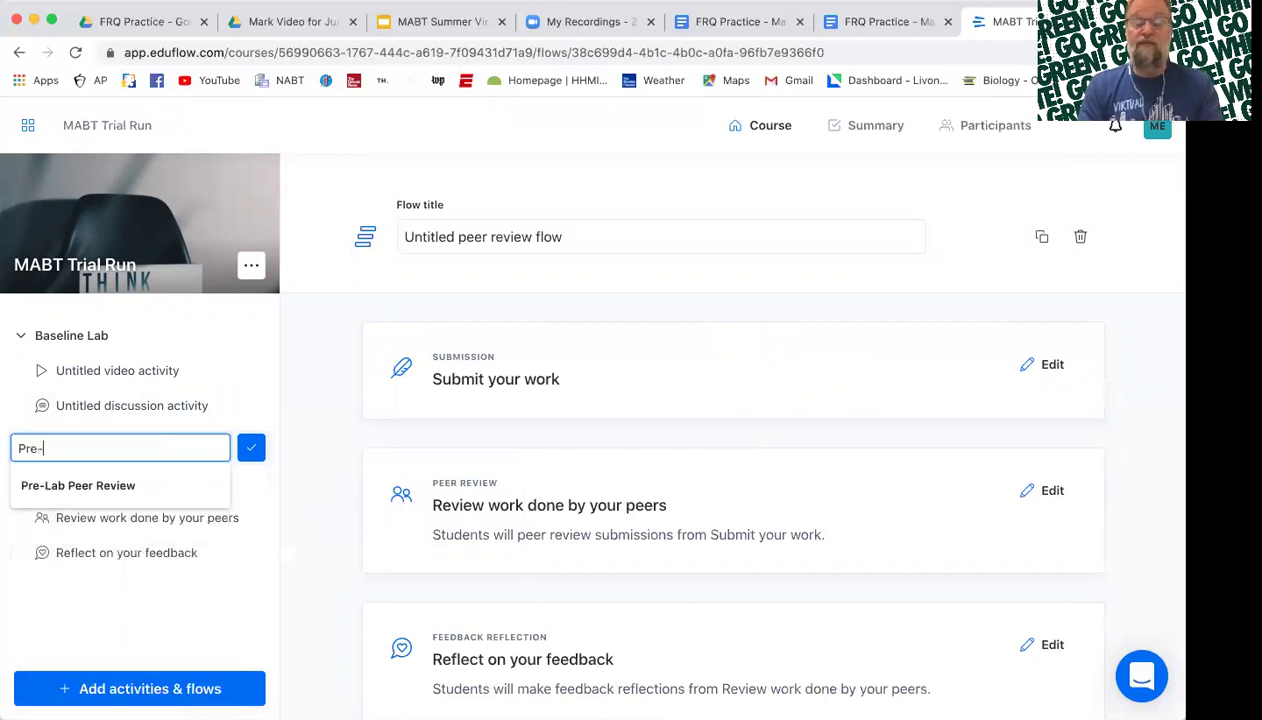
type("Lab")
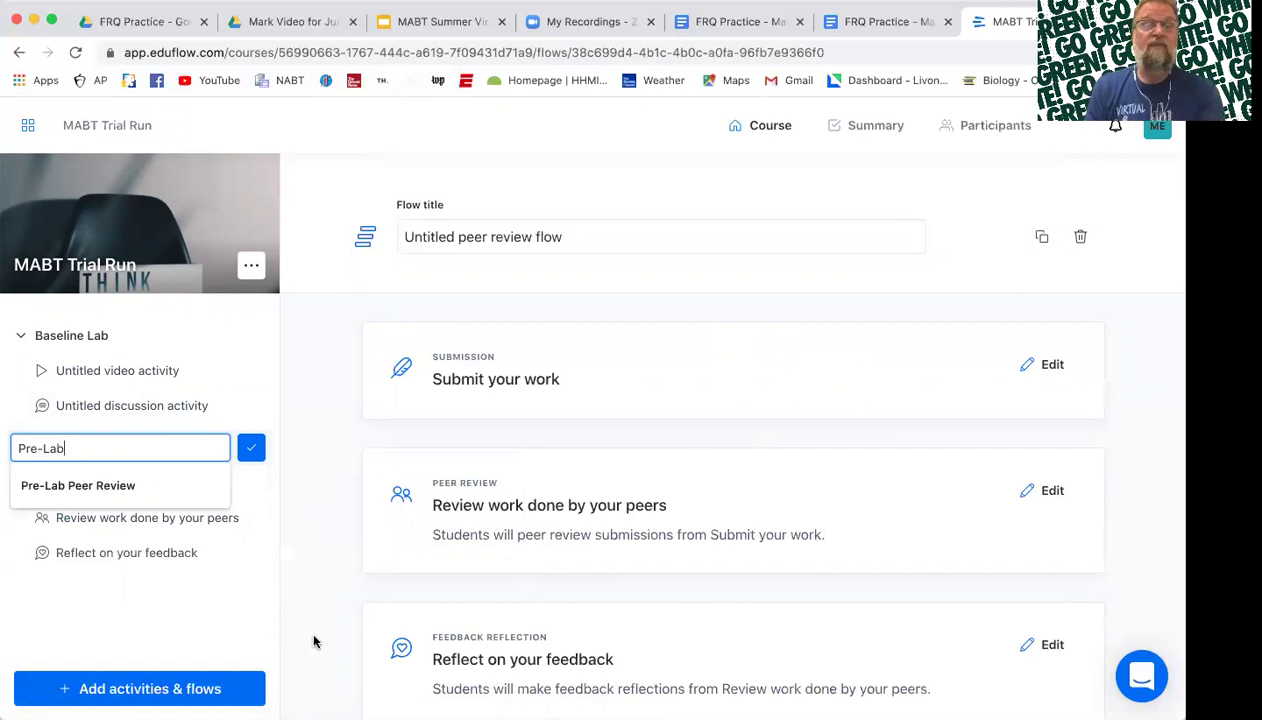
key("Return")
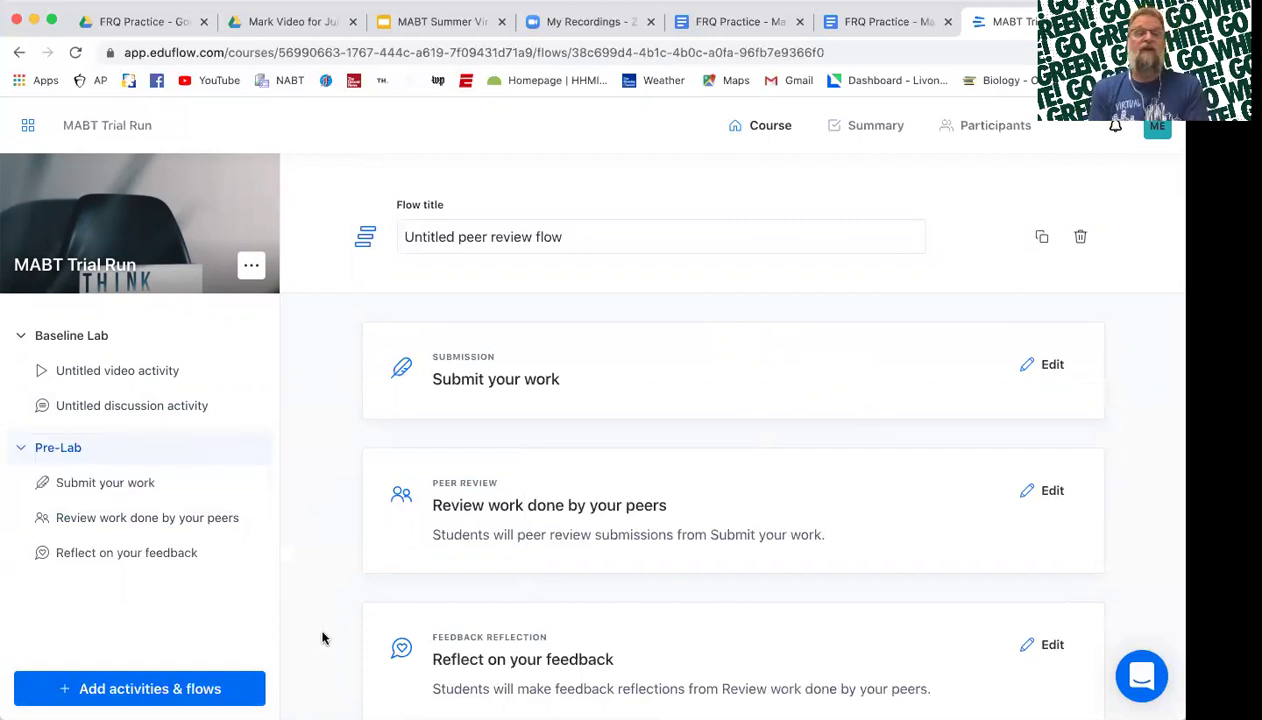